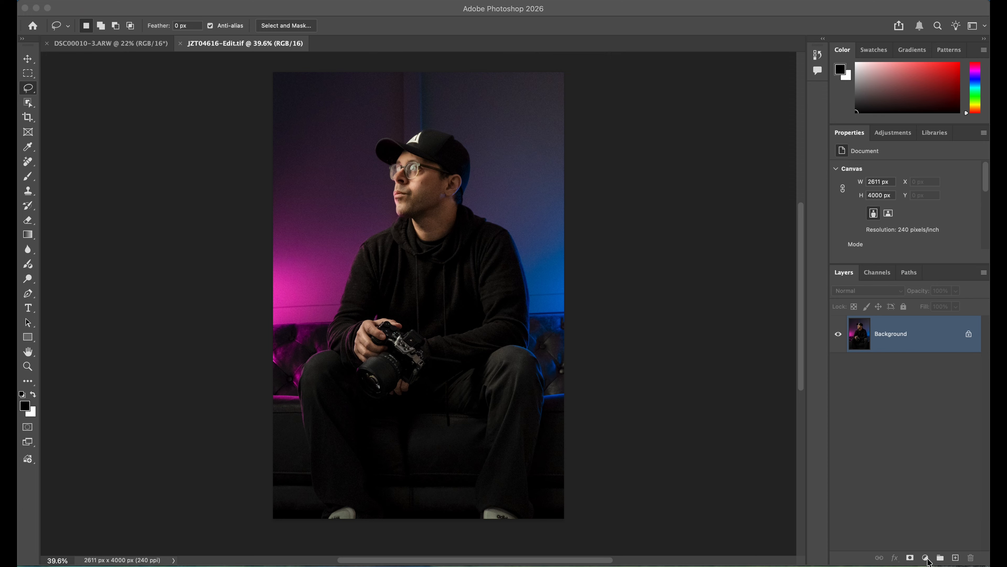
Add a Curves adjustment layer above the Background layer.
click(927, 559)
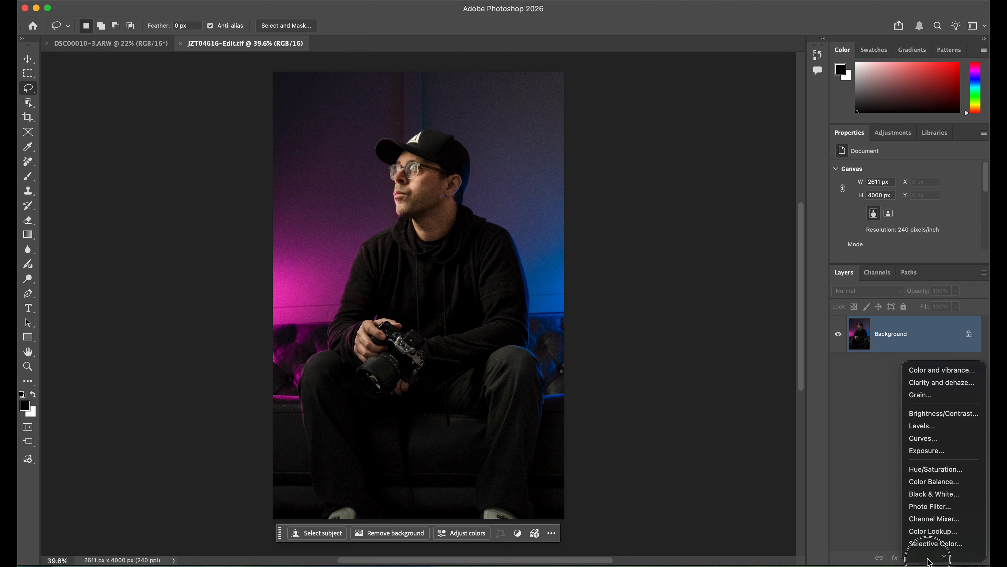
scroll(927, 527, down, 2)
scroll(929, 503, down, 2)
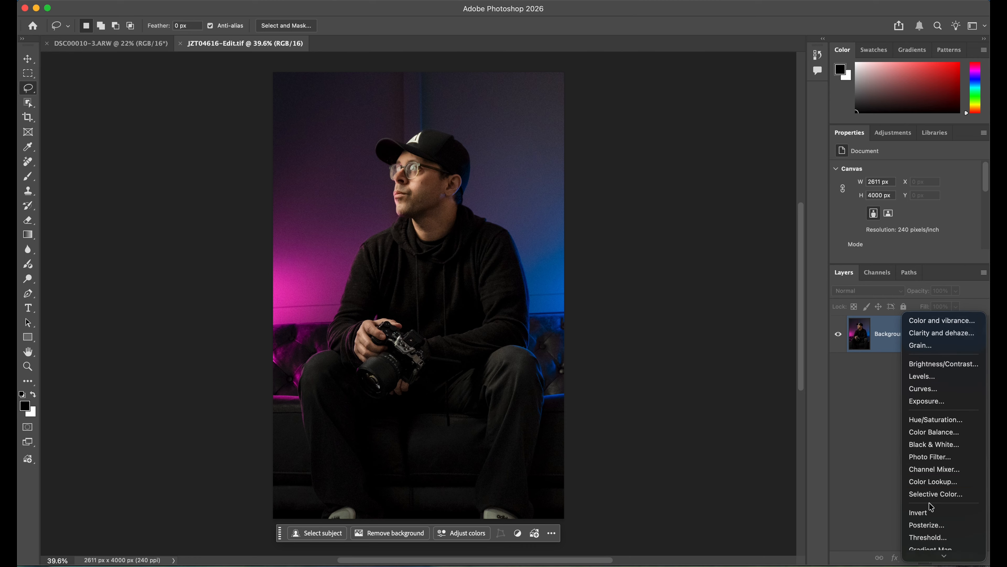
scroll(932, 496, down, 2)
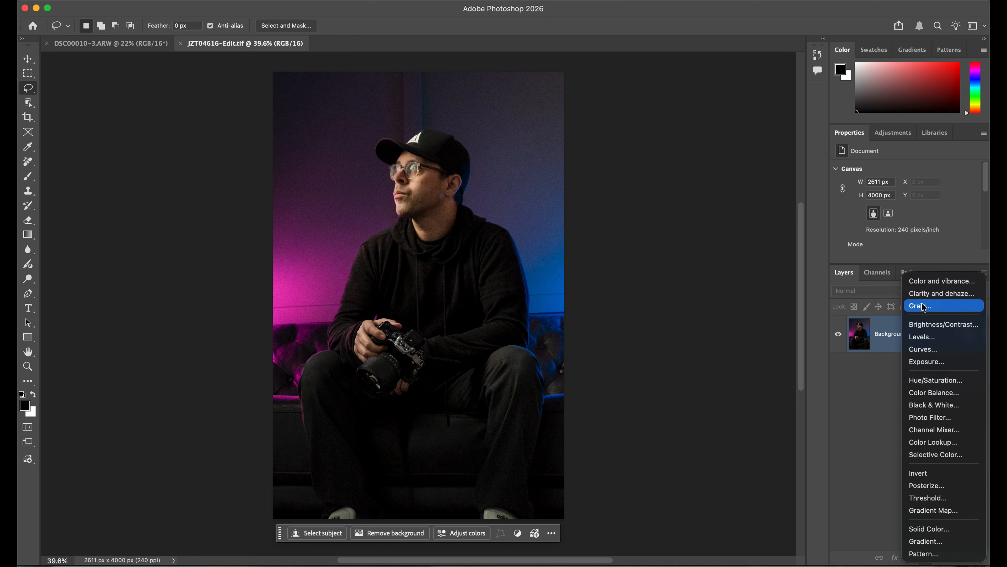
click(927, 350)
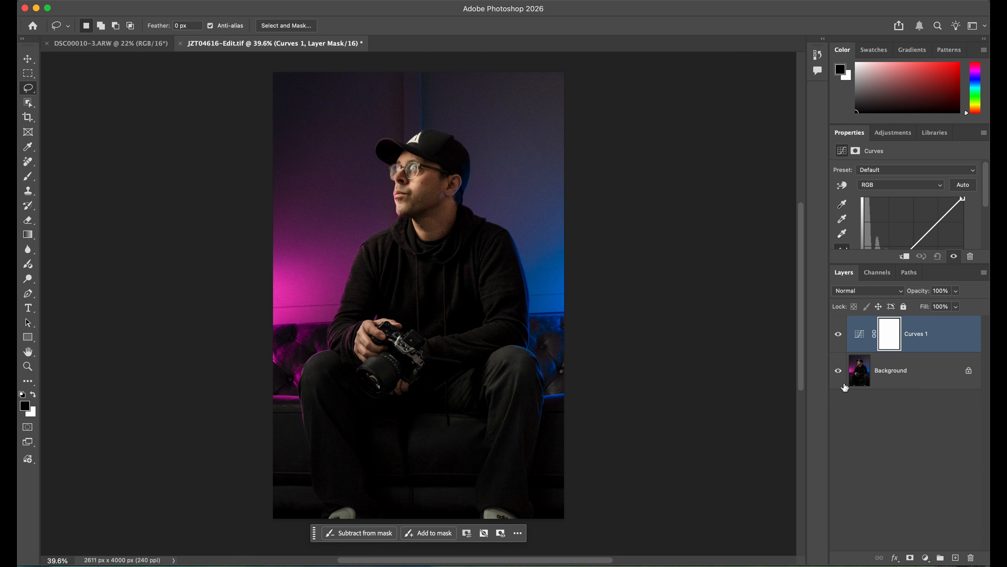
click(895, 371)
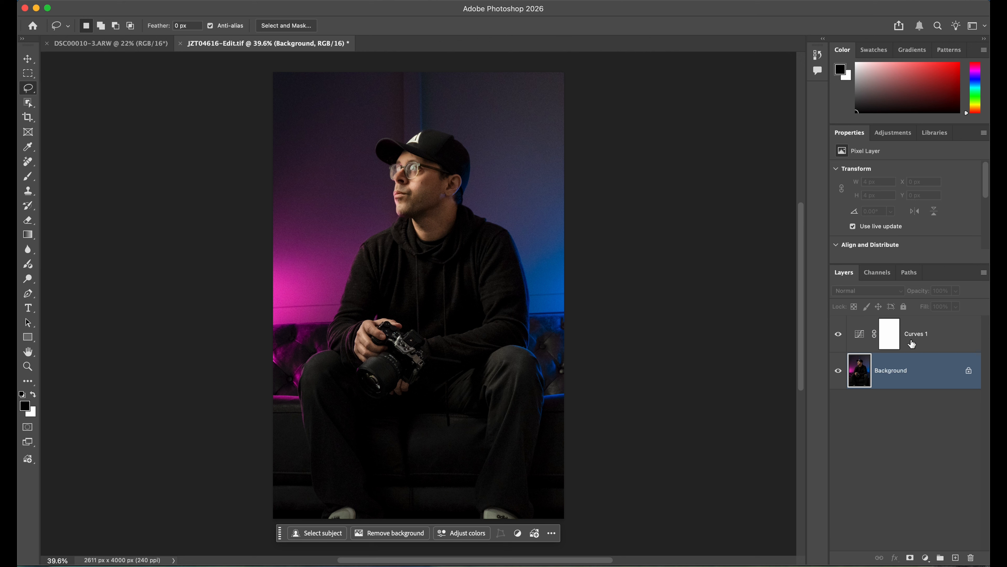
click(918, 338)
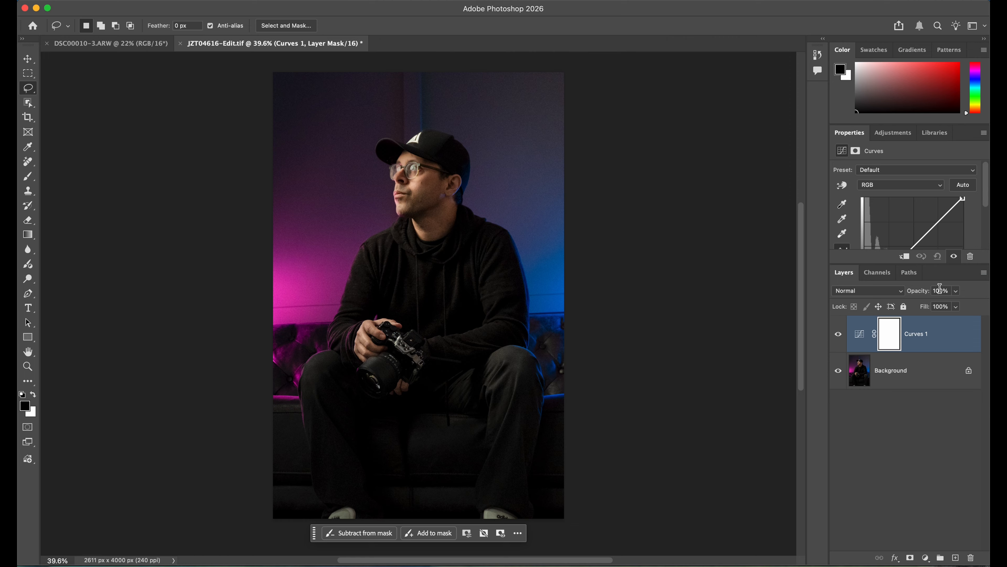
click(957, 291)
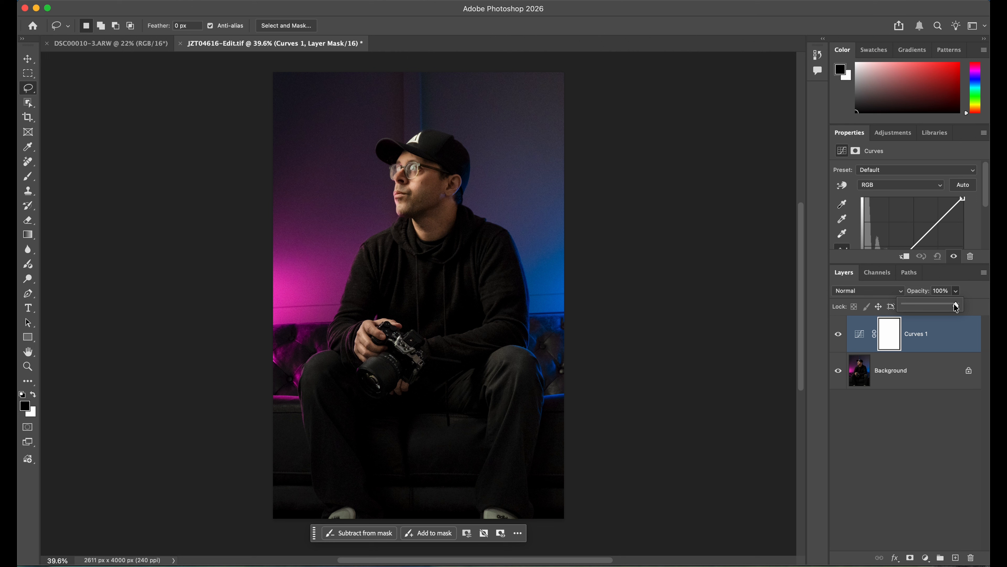
click(954, 399)
click(930, 336)
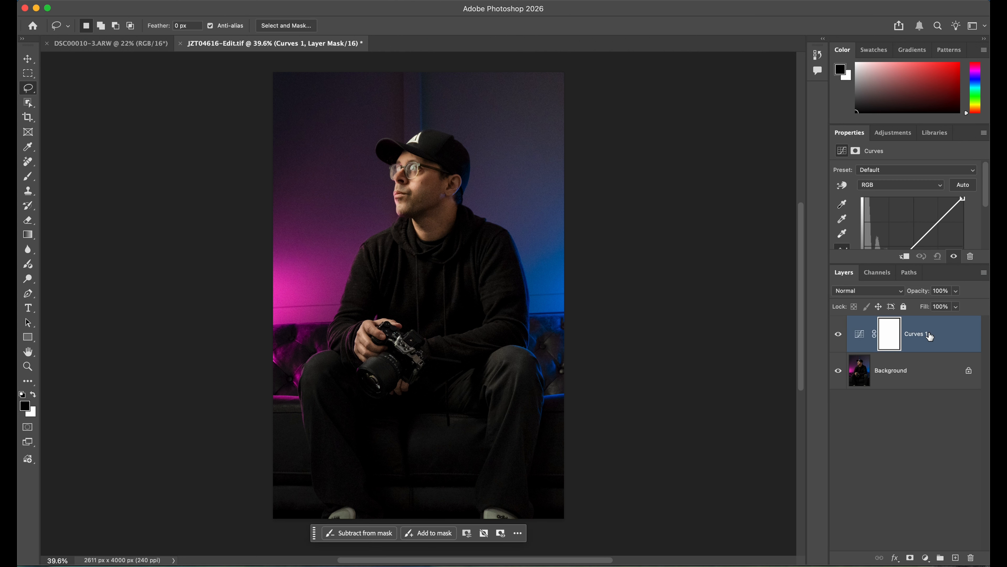
Shape the RGB curve into an S, pulling the shadows slightly down and raising the midtones.
scroll(921, 217, down, 2)
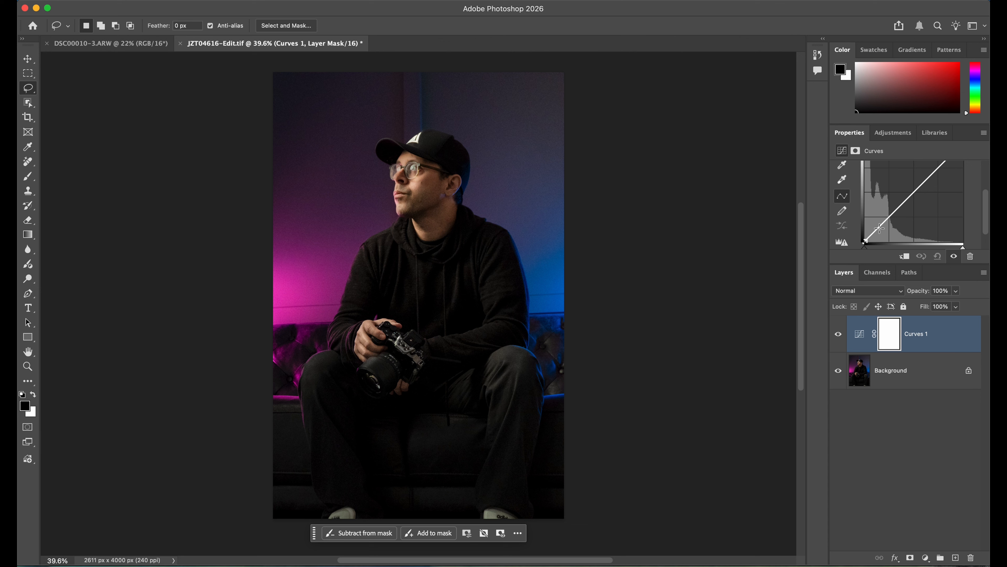
drag(879, 228, 880, 230)
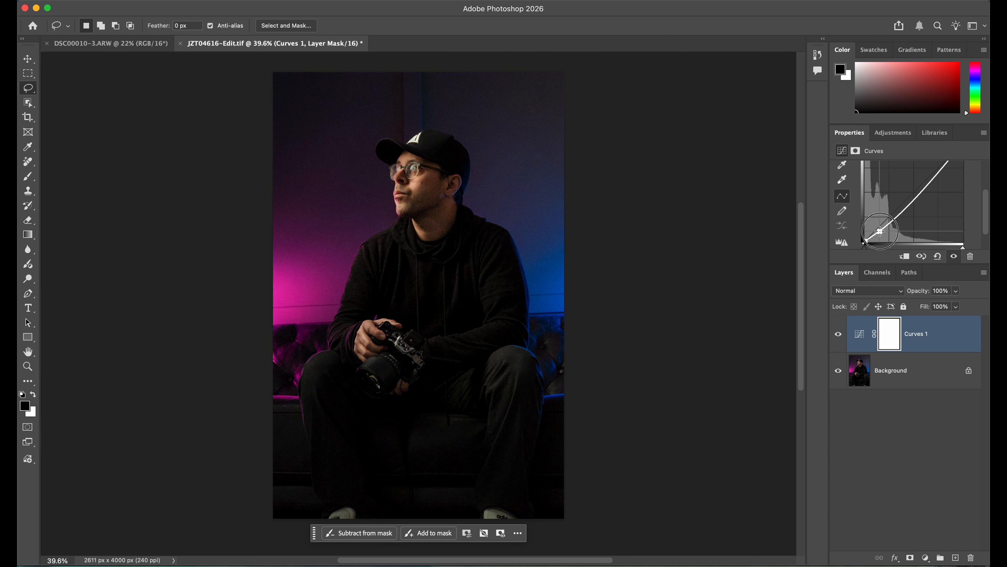
click(918, 194)
drag(917, 194, 910, 191)
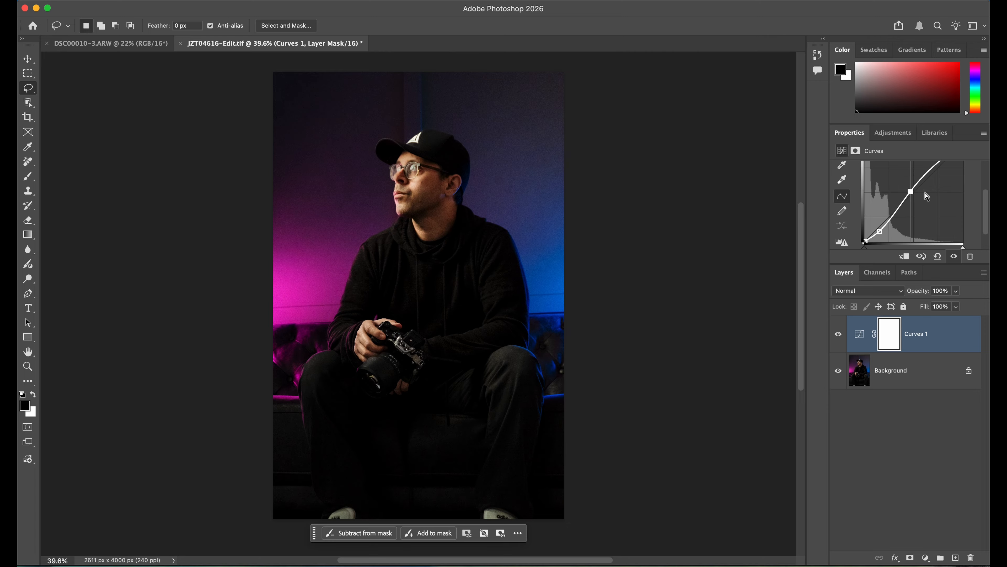
Raise the curve's midtone point slightly further and add a highlight point at input 205, output 232.
scroll(926, 196, up, 2)
scroll(926, 196, down, 1)
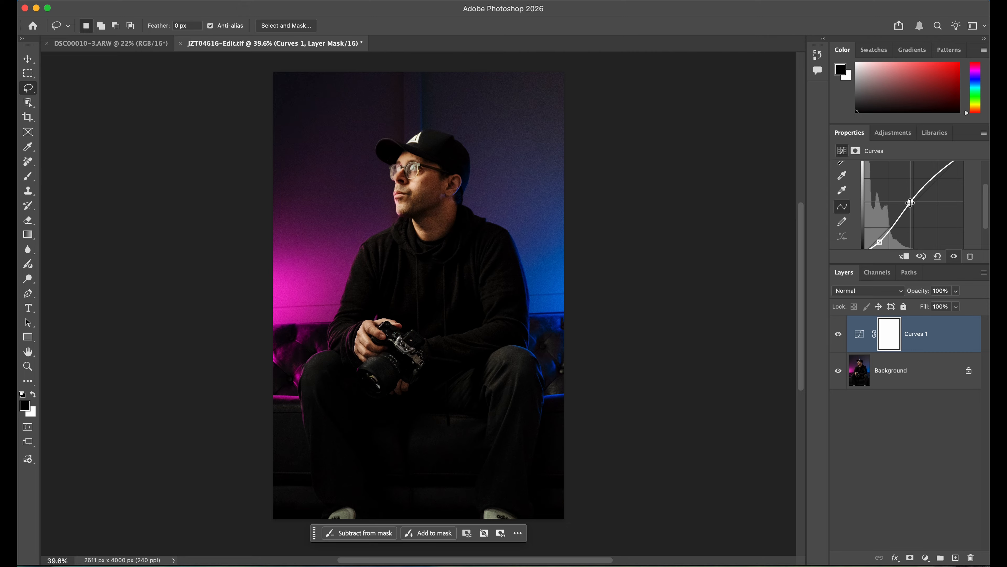
click(911, 201)
drag(911, 202, 910, 200)
scroll(944, 173, up, 2)
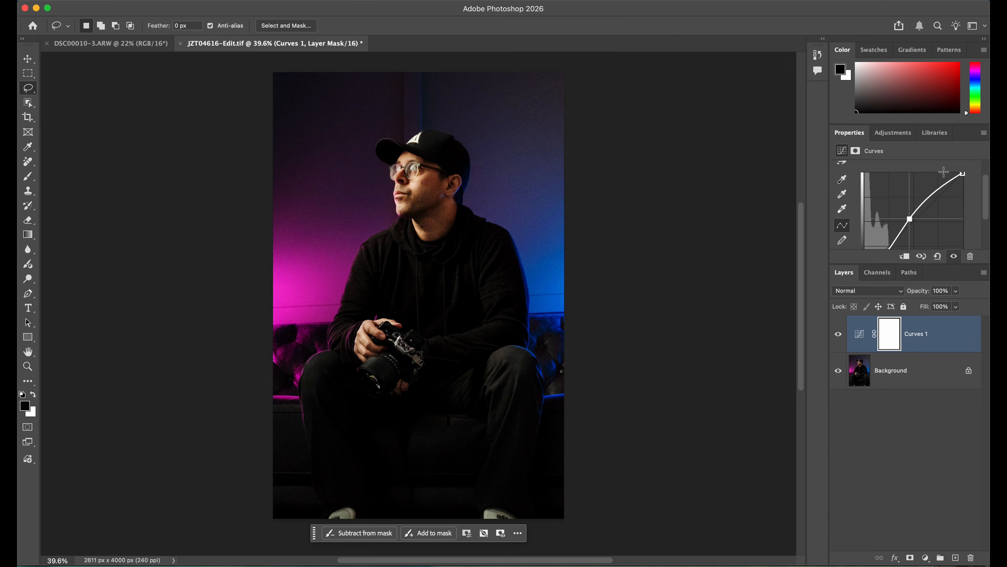
click(944, 183)
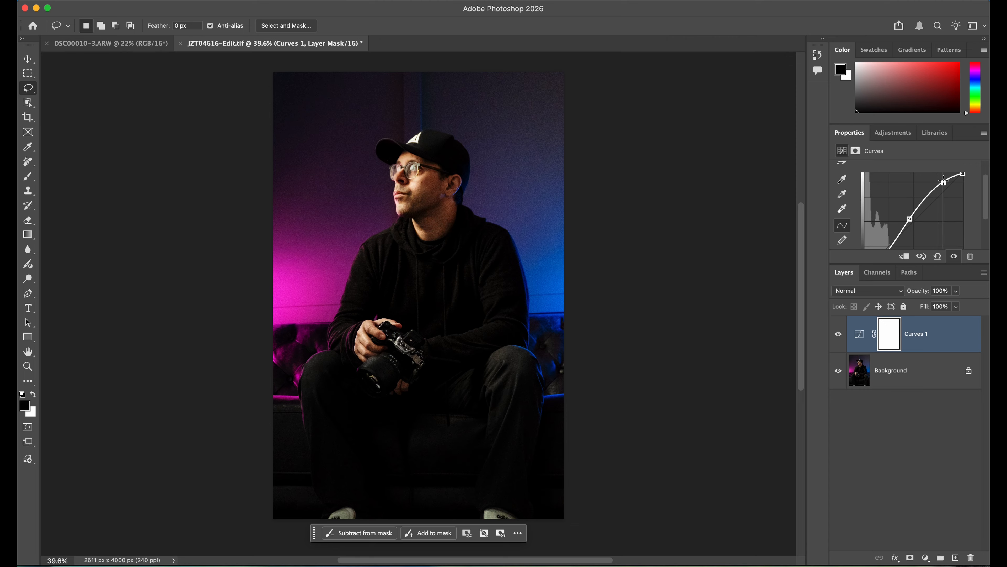
scroll(939, 199, down, 3)
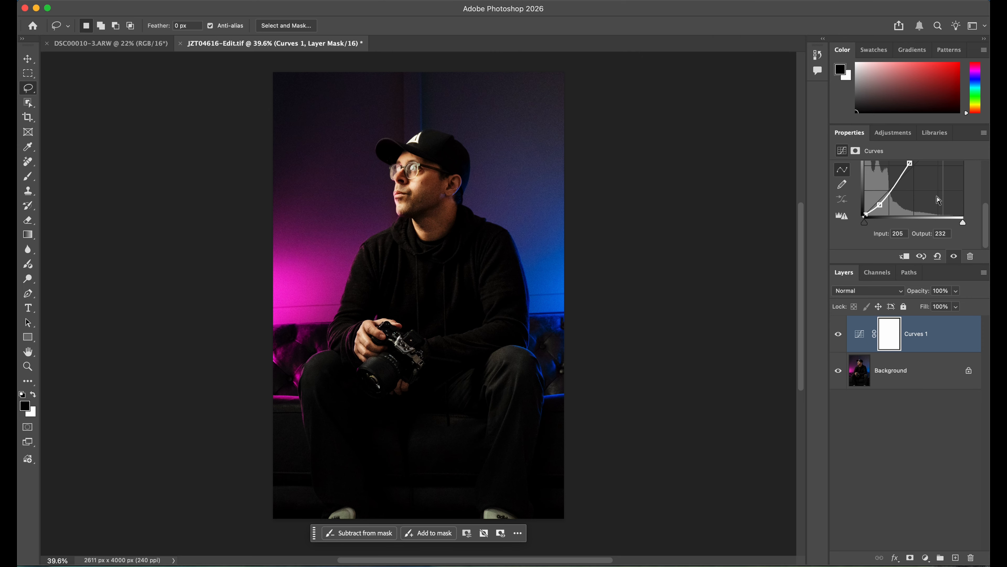
Try the Curves layer at 55% opacity, and restore it to 100%.
click(956, 293)
drag(957, 294, 911, 308)
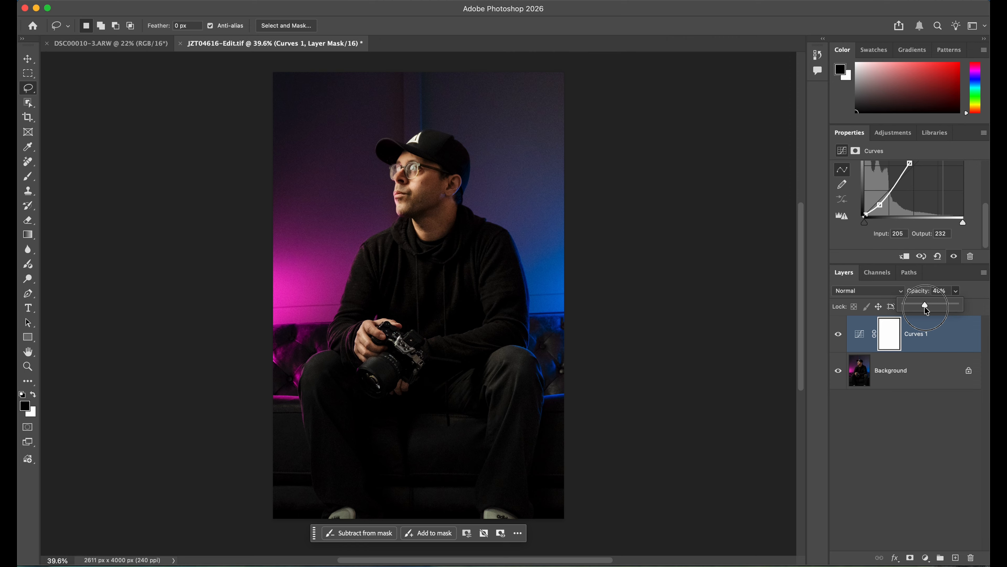
drag(927, 308, 936, 308)
click(968, 292)
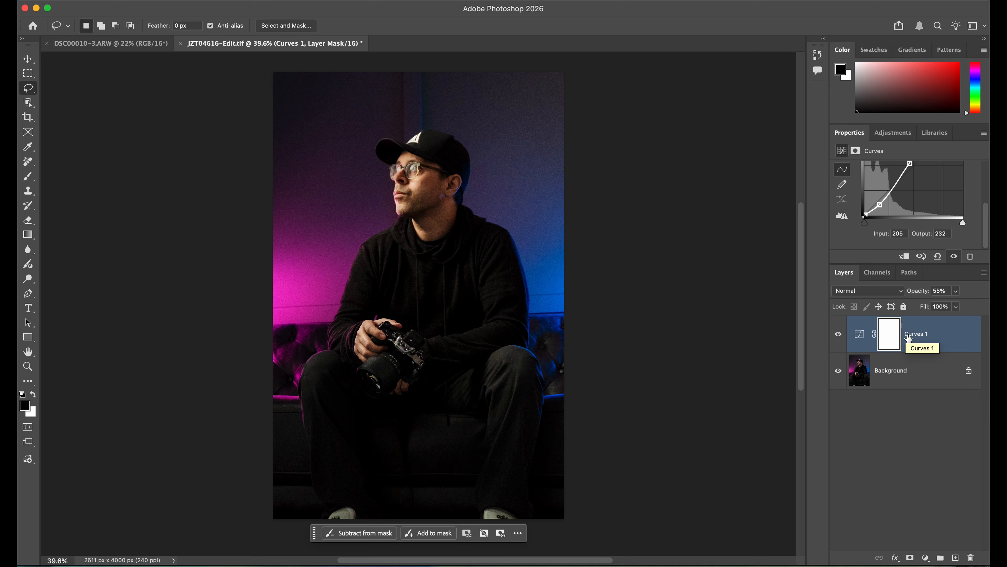
click(899, 293)
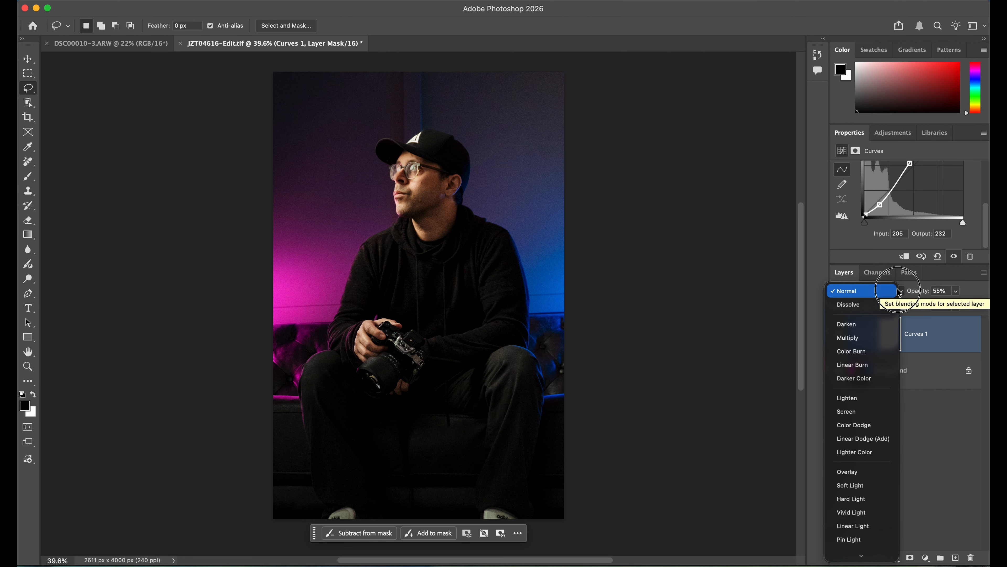
click(899, 293)
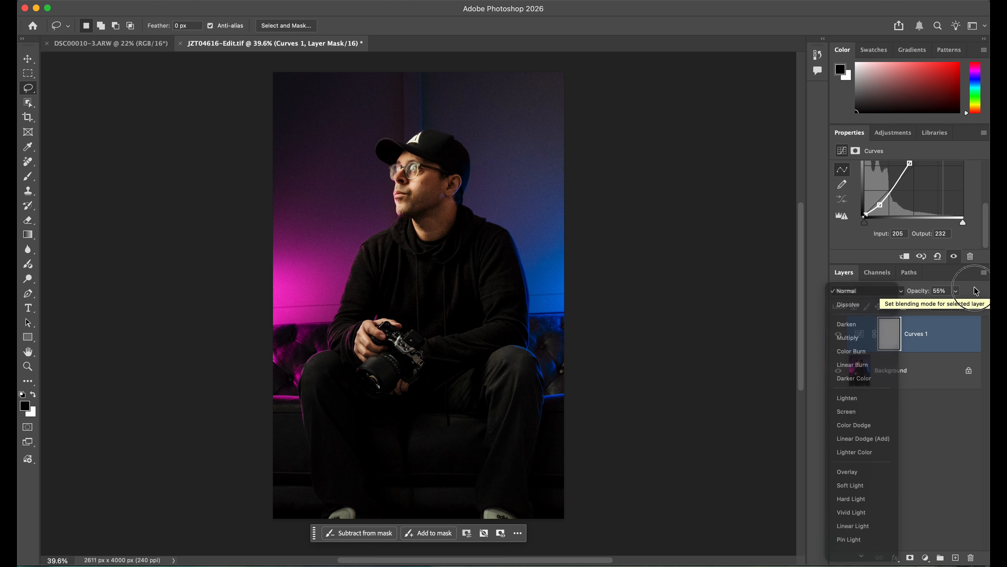
click(954, 291)
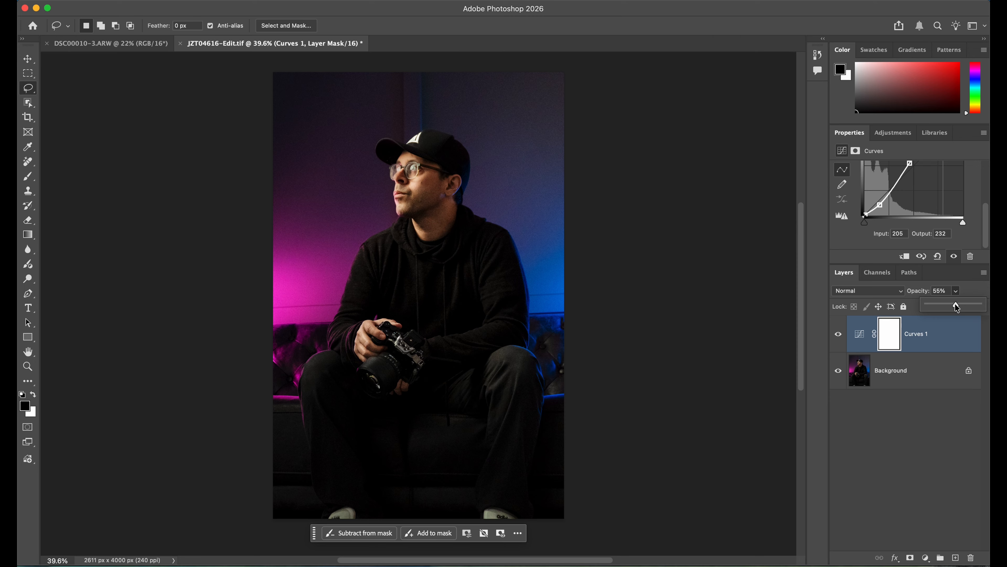
drag(951, 304, 982, 300)
click(972, 294)
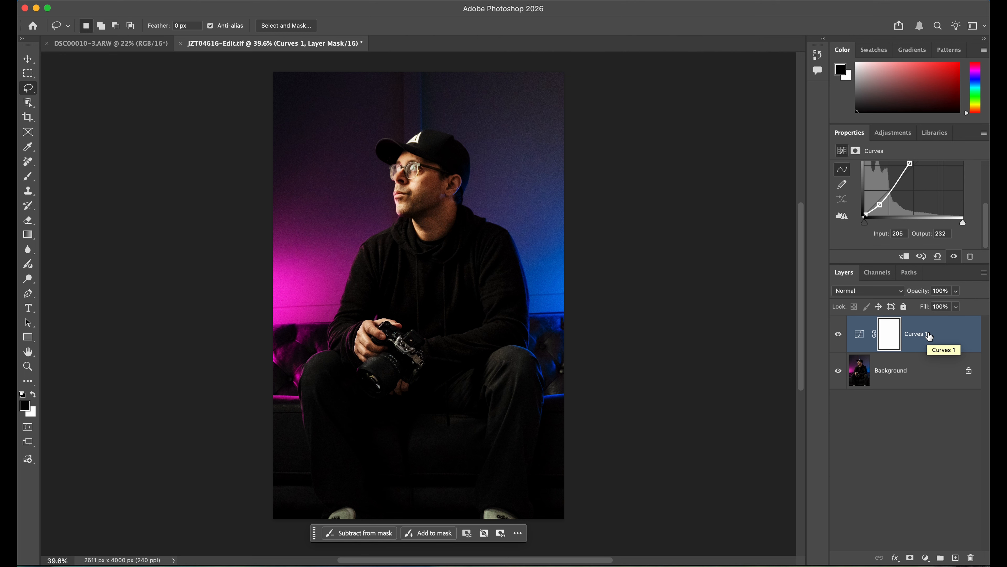
Set the Curves layer's blend mode to Luminosity.
scroll(410, 180, up, 3)
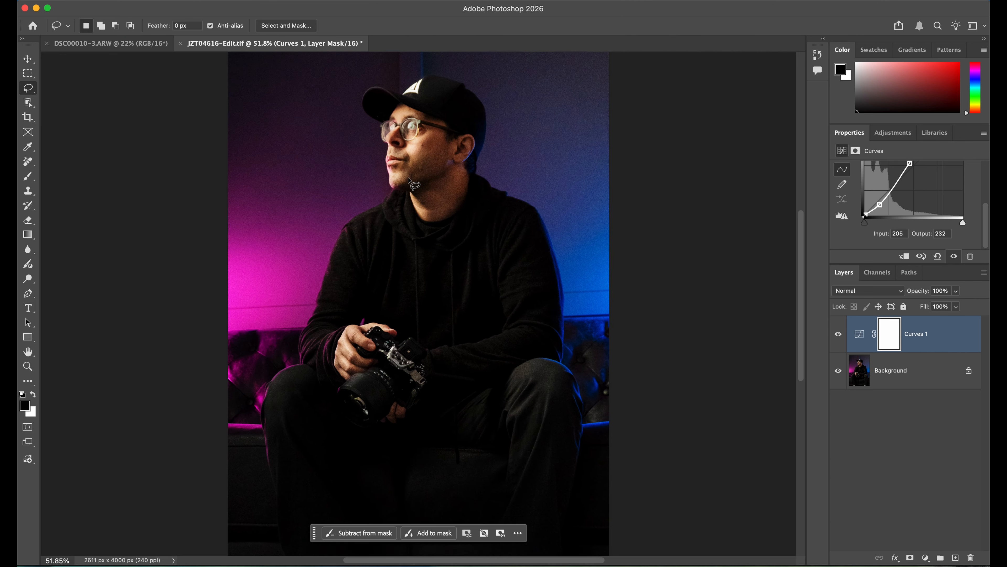
scroll(405, 194, up, 2)
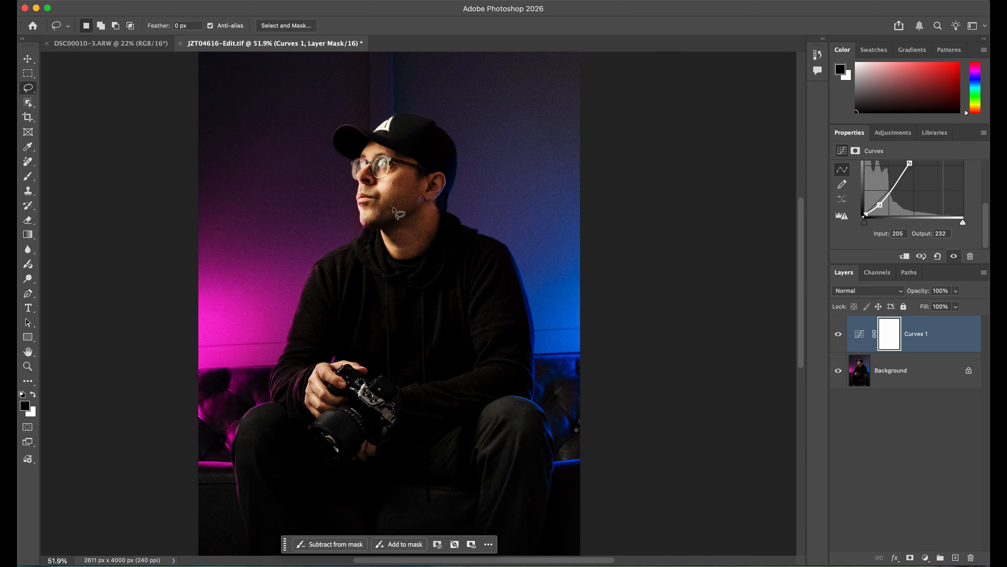
scroll(421, 188, up, 2)
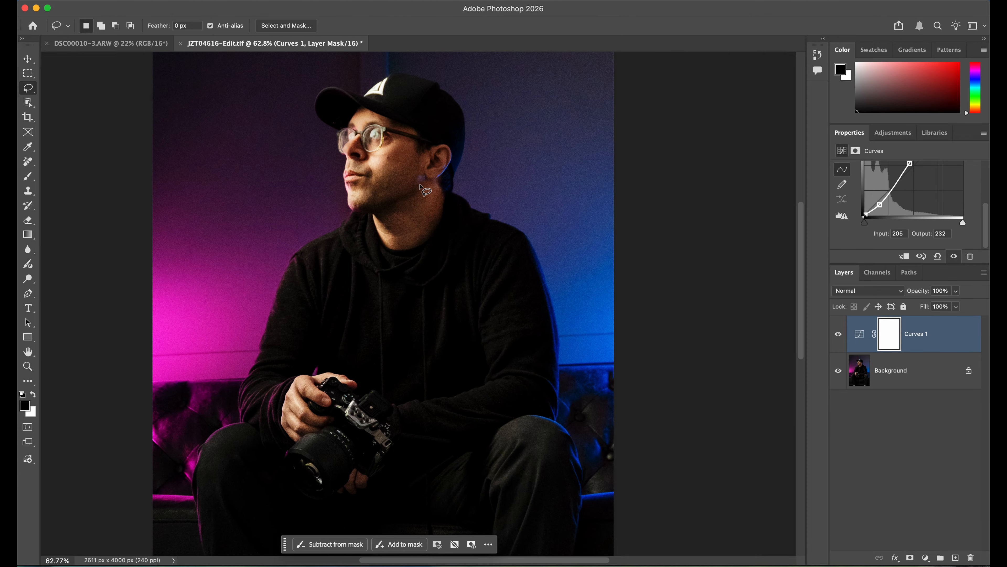
scroll(421, 187, up, 2)
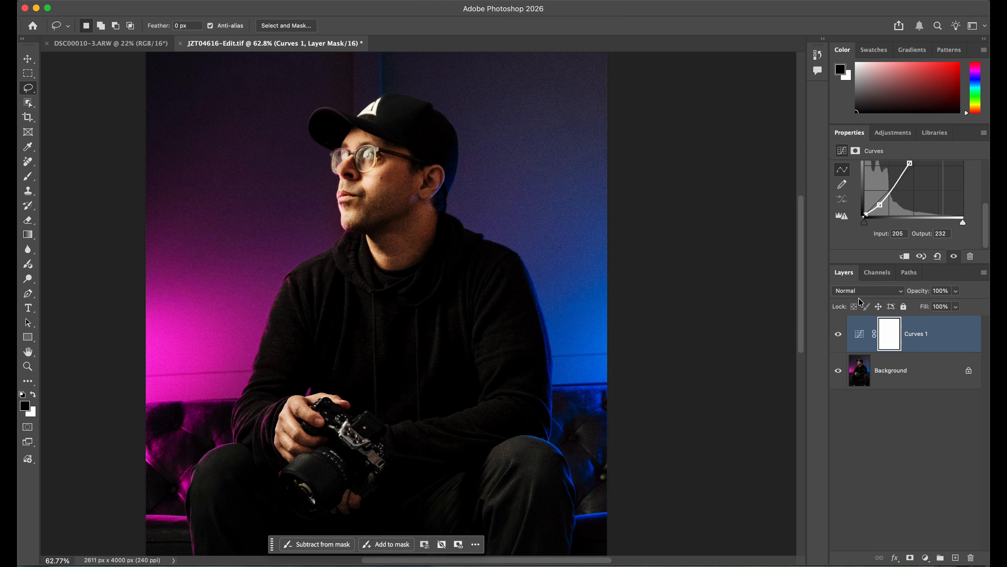
click(902, 294)
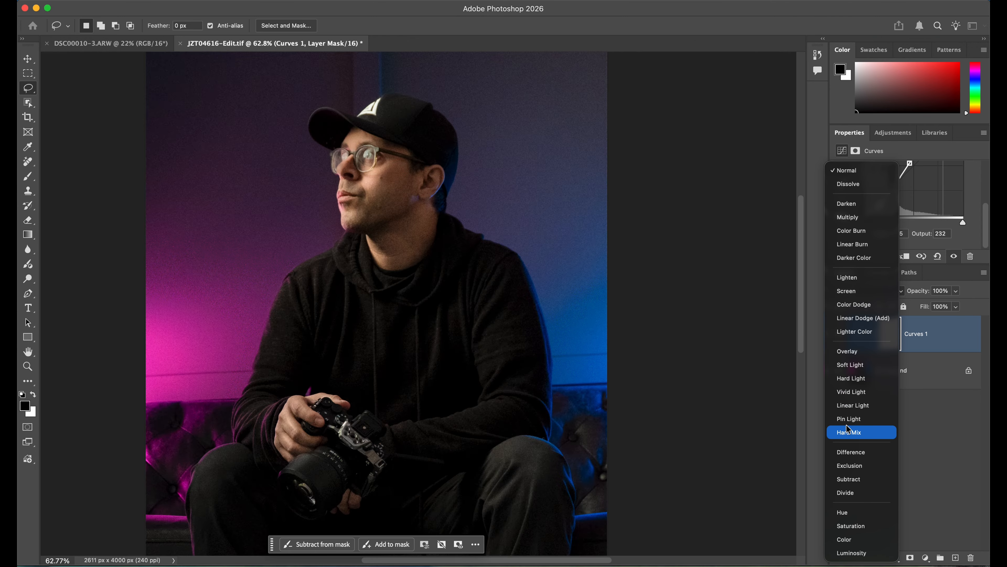
click(845, 553)
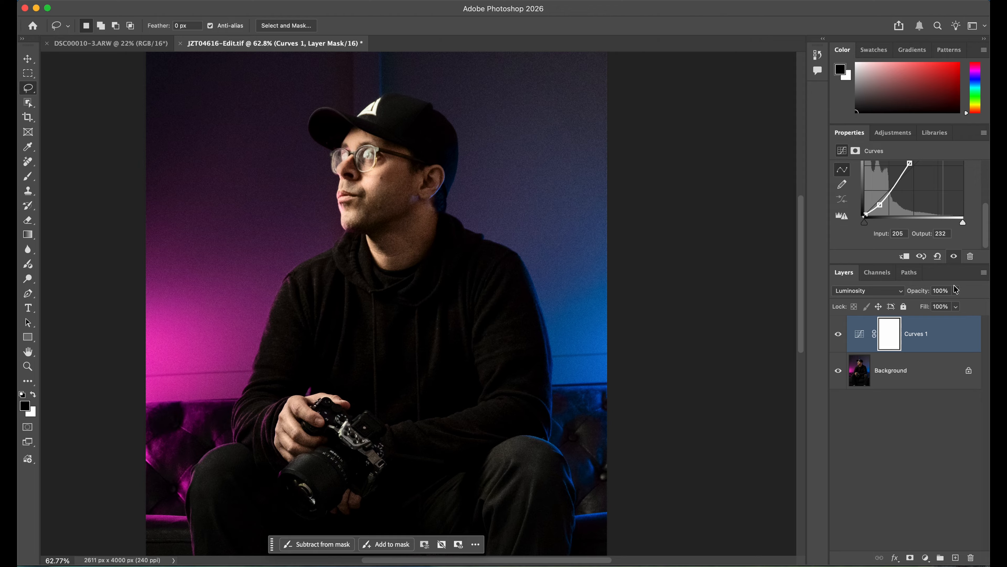
Reduce the Curves layer's opacity to 80%.
click(956, 307)
mouse_move(956, 308)
mouse_down()
mouse_move(879, 310)
mouse_move(942, 306)
mouse_up()
click(913, 311)
Compare the portrait with and without the Curves adjustment by toggling the layer's visibility.
click(838, 336)
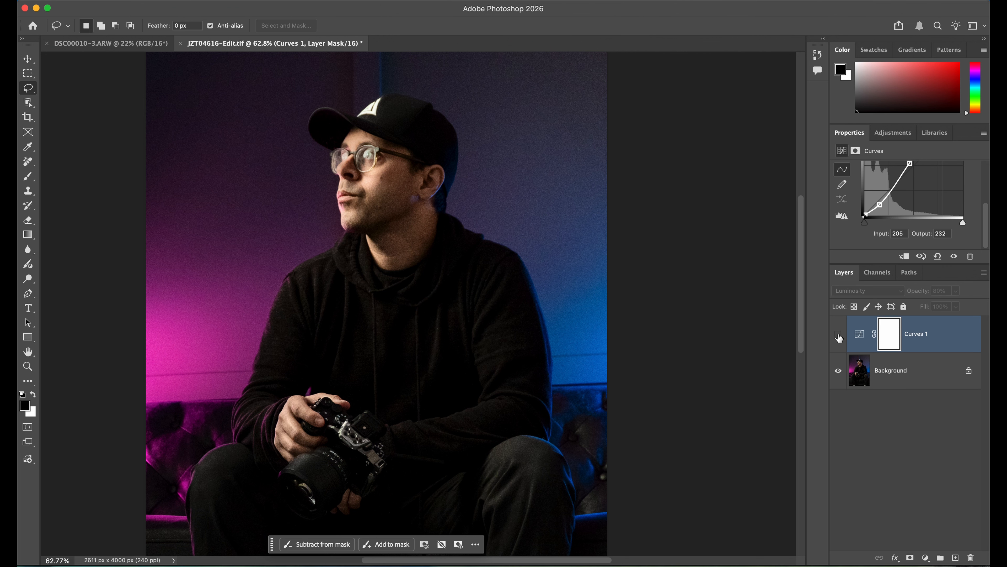
click(838, 336)
click(839, 336)
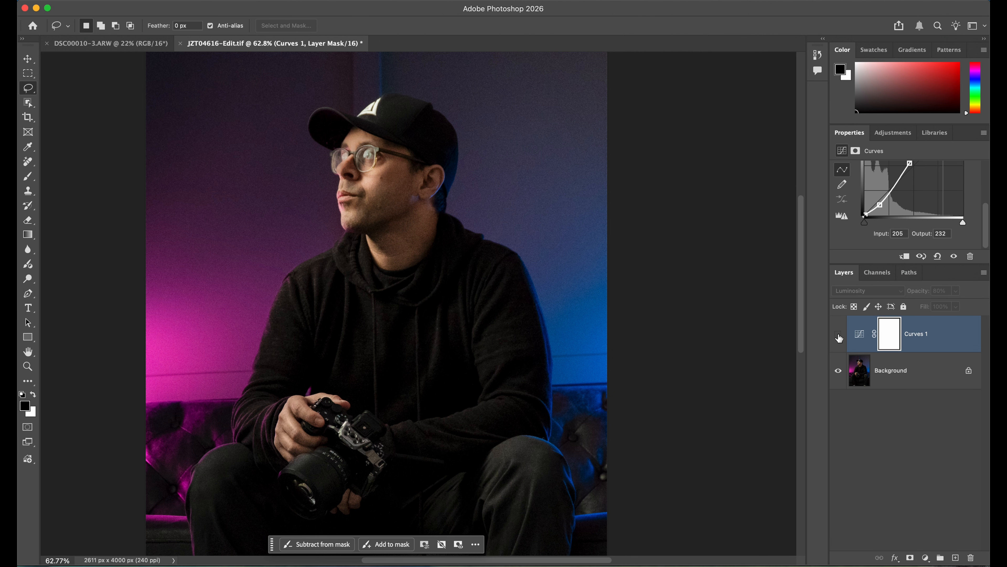
click(838, 336)
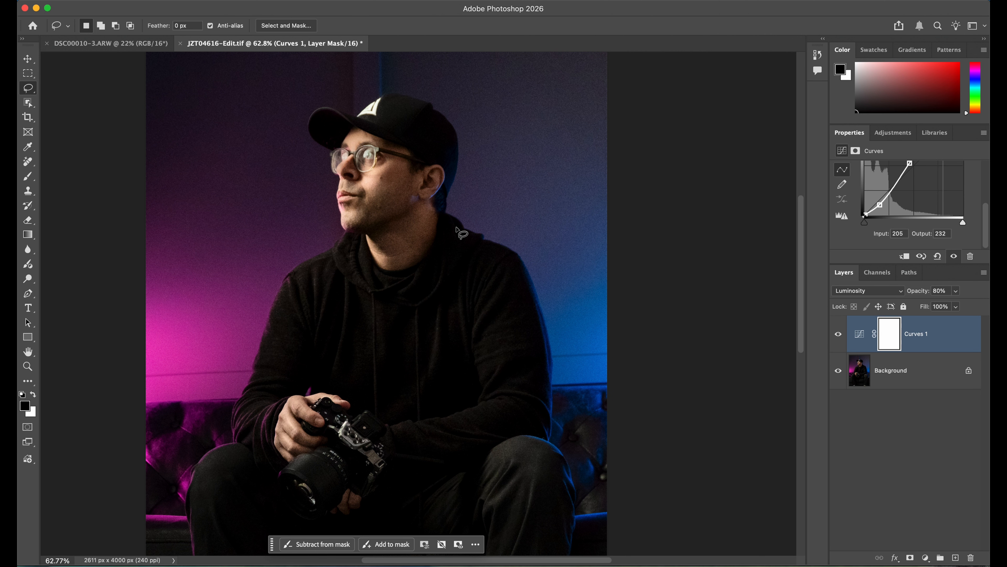
scroll(461, 230, down, 3)
scroll(461, 230, up, 4)
scroll(457, 230, down, 3)
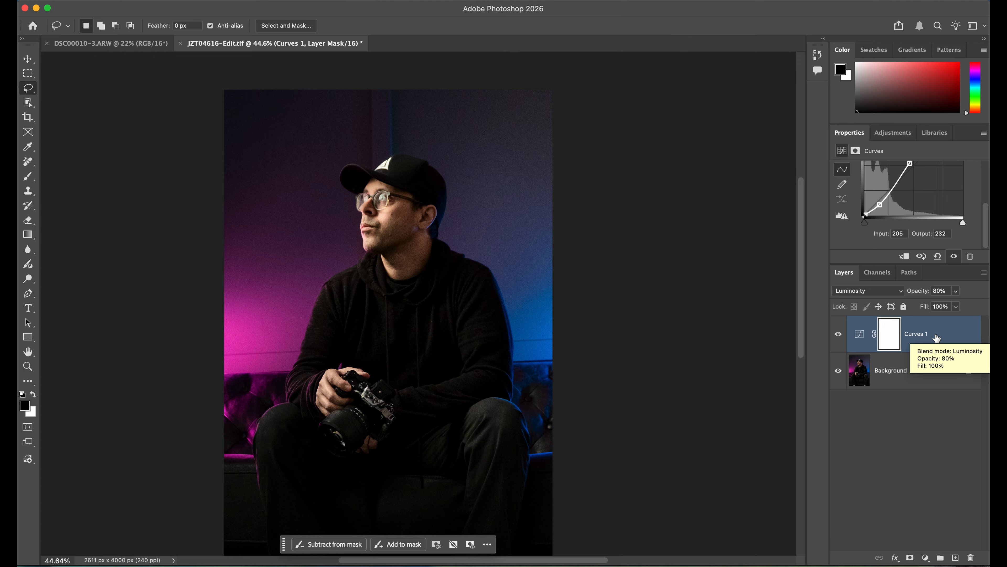
click(902, 293)
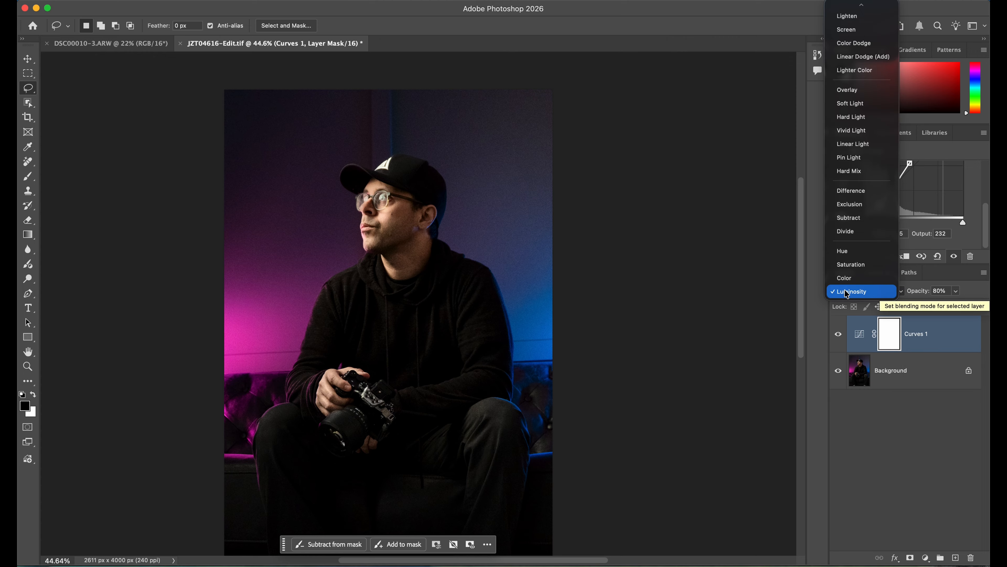
click(886, 438)
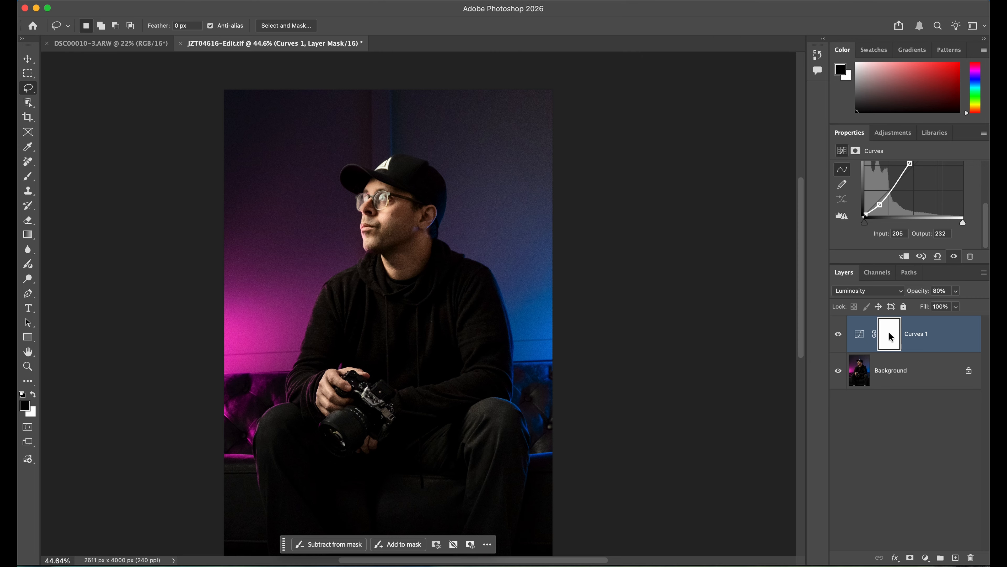
Invert the Curves layer's mask to black to hide the adjustment across the whole image.
key(super+i)
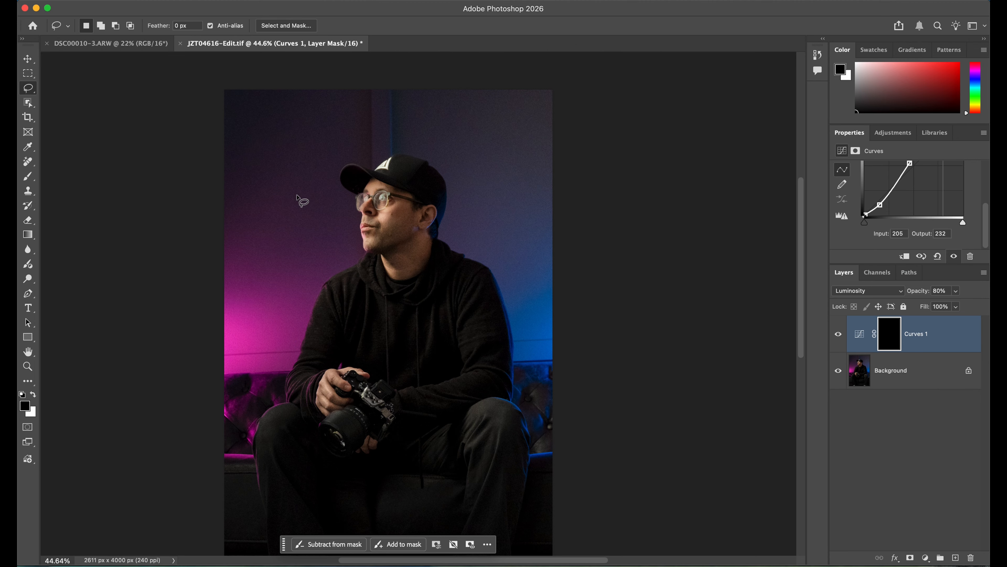
scroll(388, 218, down, 5)
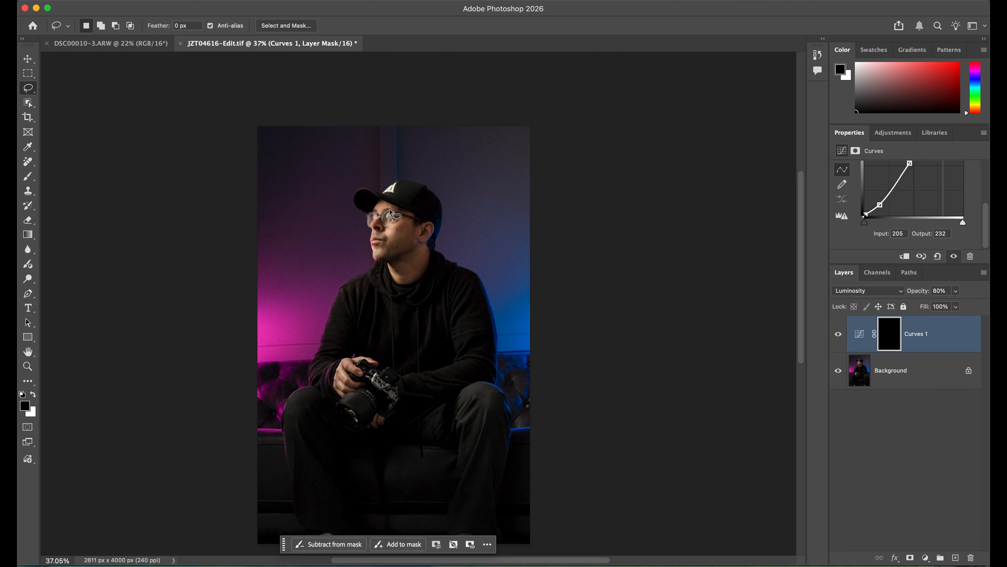
Paint the Curves layer's mask white over the face and neck with a 300 px brush to reveal the adjustment there.
scroll(391, 212, up, 5)
scroll(391, 212, down, 4)
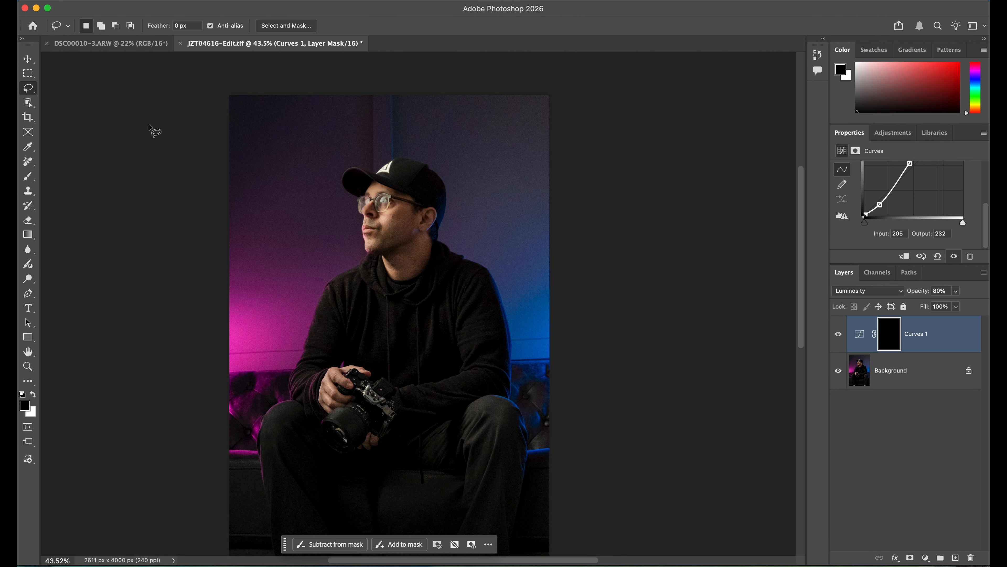
click(28, 177)
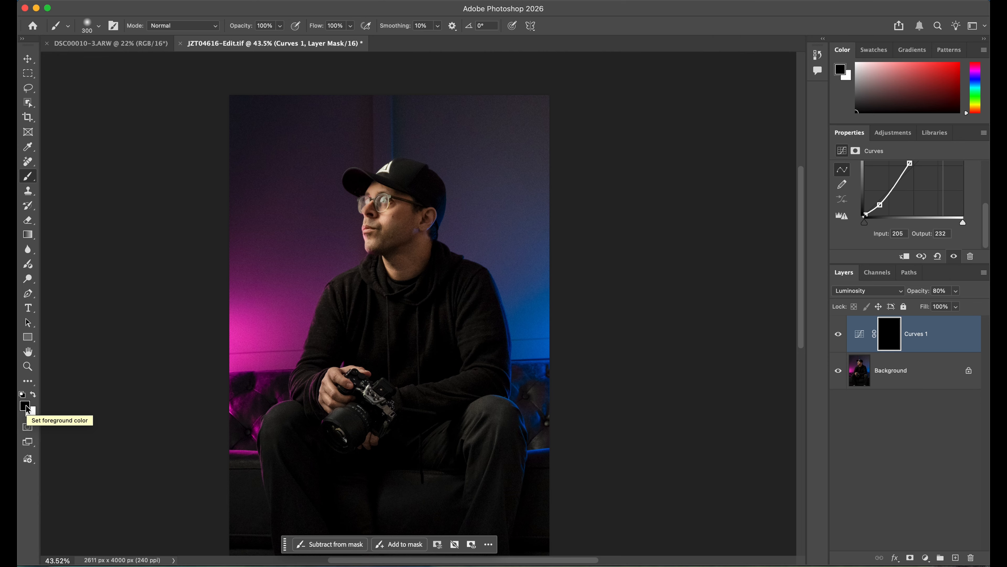
key(x)
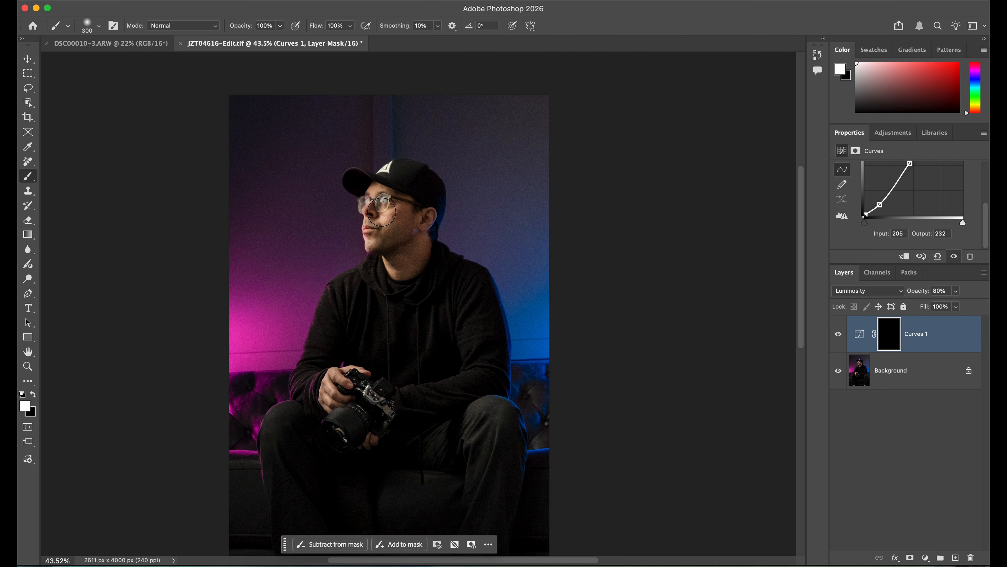
scroll(380, 198, up, 3)
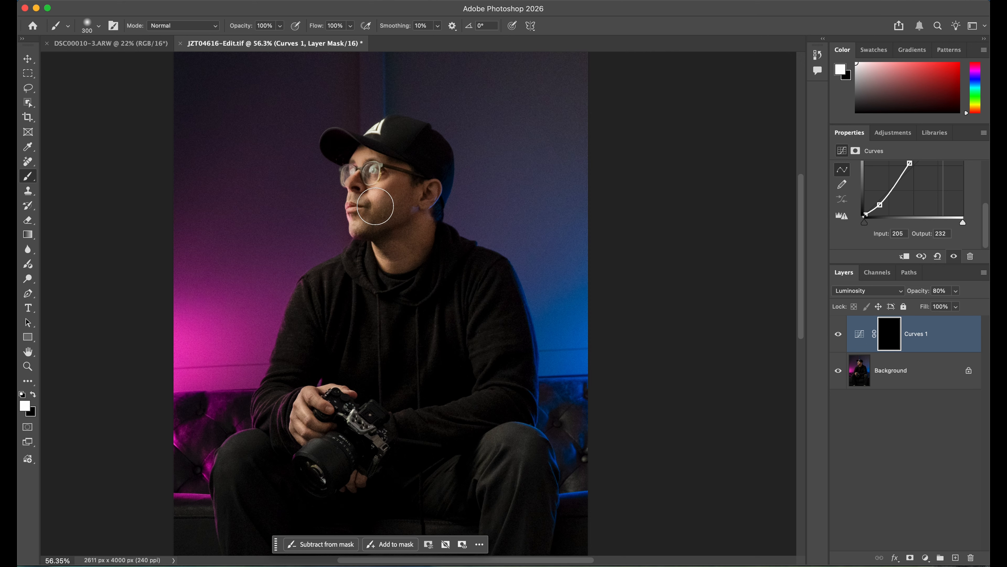
mouse_move(375, 166)
mouse_down()
mouse_move(372, 203)
mouse_move(387, 187)
mouse_move(372, 213)
mouse_move(366, 166)
mouse_up()
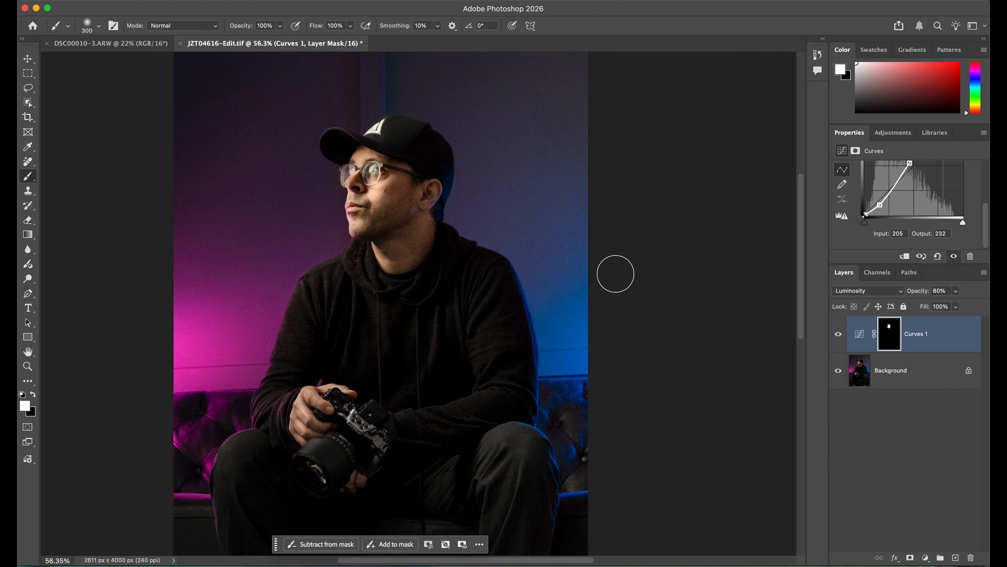
scroll(466, 156, down, 3)
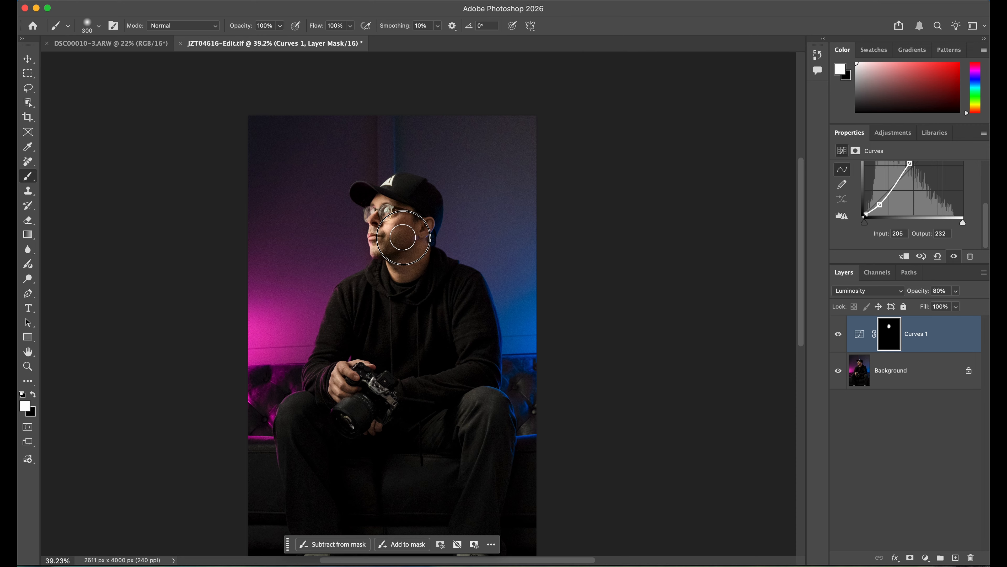
mouse_move(415, 230)
mouse_down()
mouse_move(432, 228)
mouse_move(394, 280)
mouse_move(401, 267)
mouse_up()
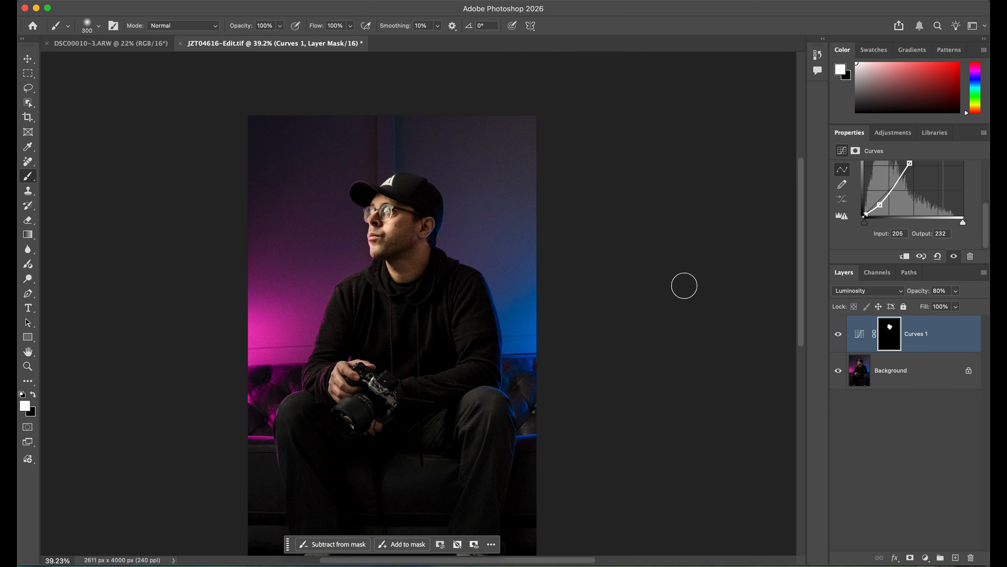
Reduce the Curves layer's opacity to 37% and paint its mask white over the hands and camera.
click(956, 290)
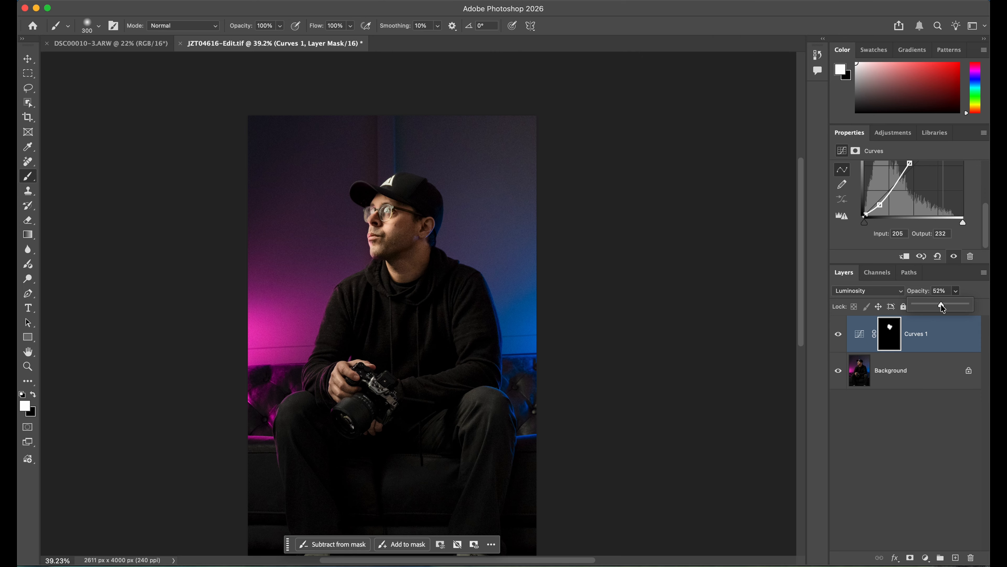
mouse_move(942, 306)
mouse_down()
mouse_move(920, 308)
mouse_move(934, 310)
mouse_up()
key(Return)
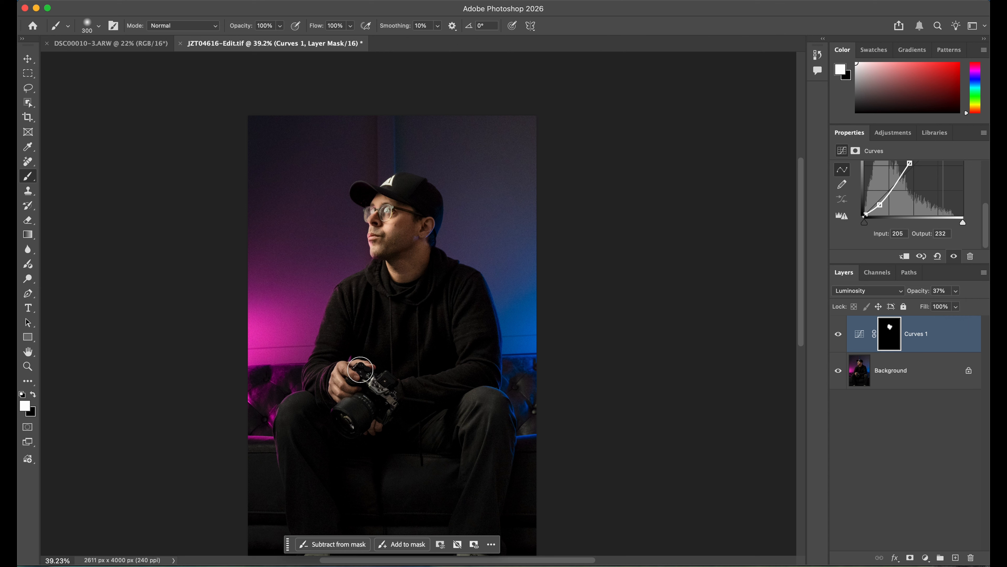
mouse_move(344, 371)
mouse_down()
mouse_move(372, 386)
mouse_move(353, 421)
mouse_move(371, 422)
mouse_move(369, 386)
mouse_move(377, 408)
mouse_move(360, 395)
mouse_up()
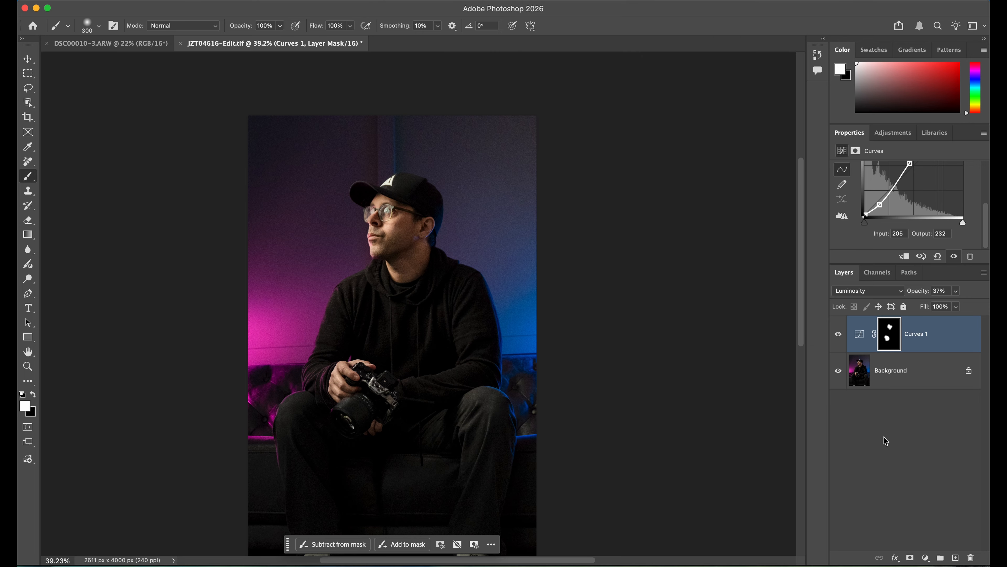
Add a Hue/Saturation adjustment layer above the Curves layer and set its saturation to -10.
click(925, 557)
mouse_move(928, 563)
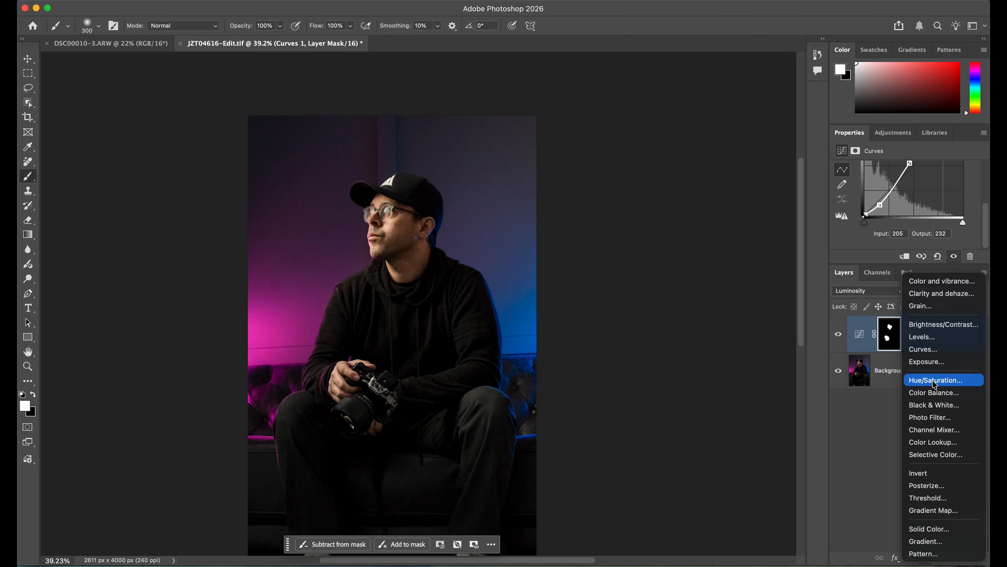
click(934, 383)
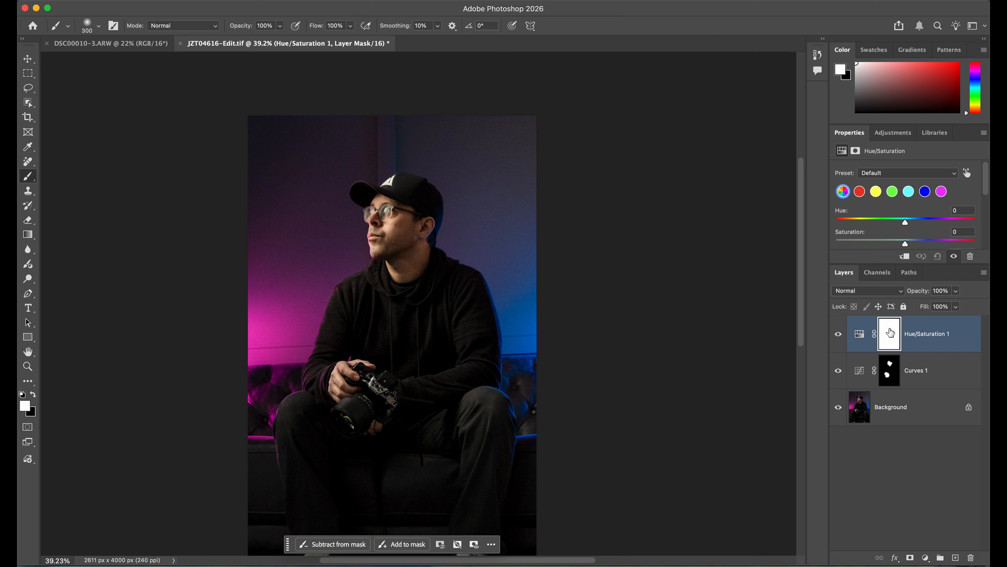
scroll(886, 218, down, 2)
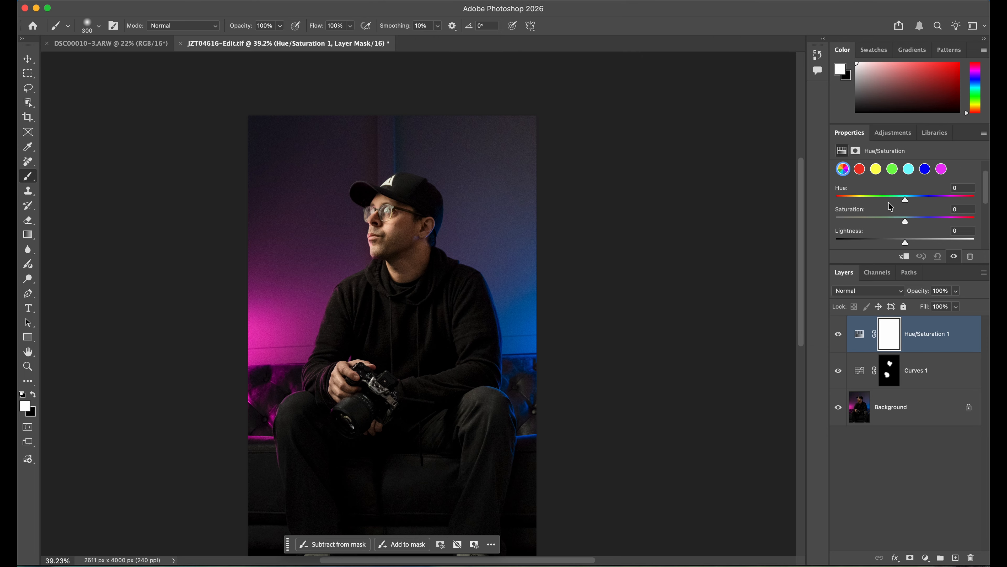
scroll(891, 206, down, 1)
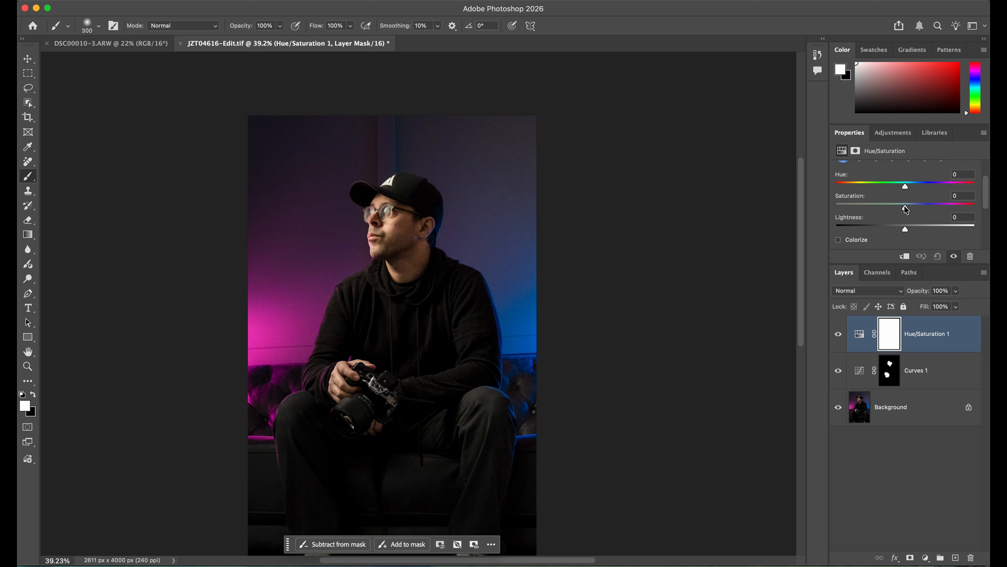
drag(906, 209, 905, 209)
Reduce the Hue/Saturation layer's opacity to 30%.
click(956, 296)
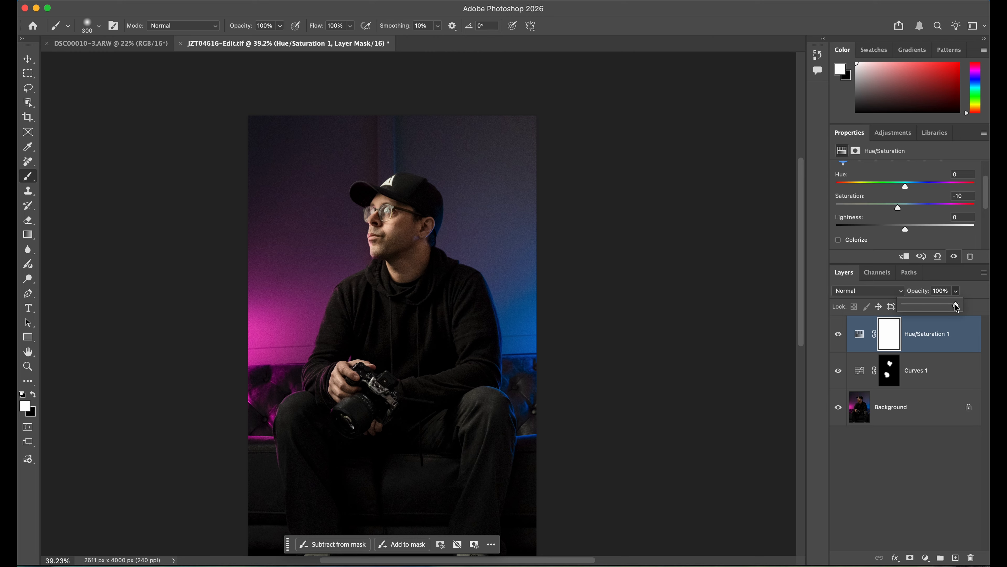
drag(956, 305, 905, 309)
drag(920, 312, 920, 310)
drag(920, 305, 919, 304)
key(Return)
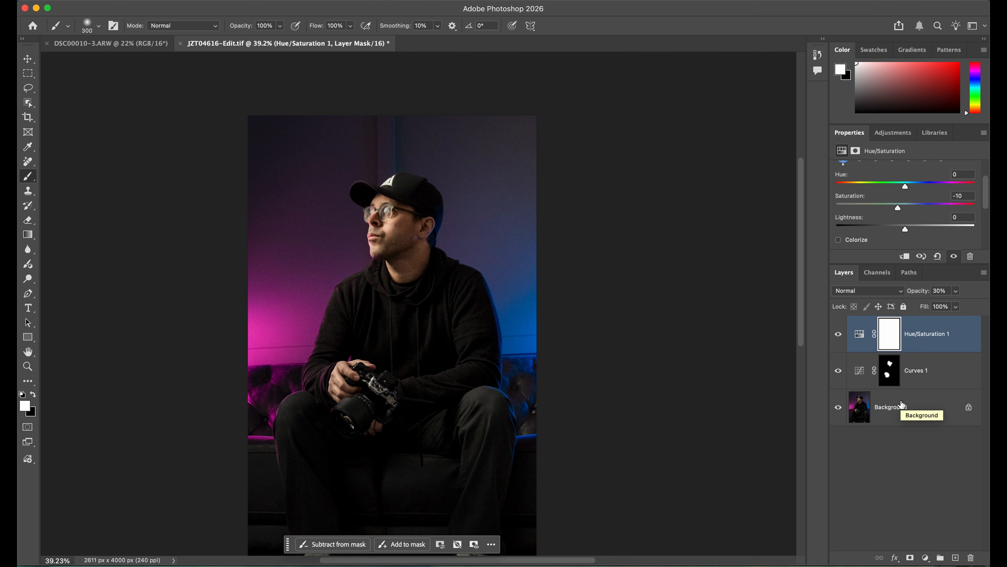
Add a Photo Filter adjustment layer with Cooling Filter (82) and reduce its opacity to 42%.
click(927, 558)
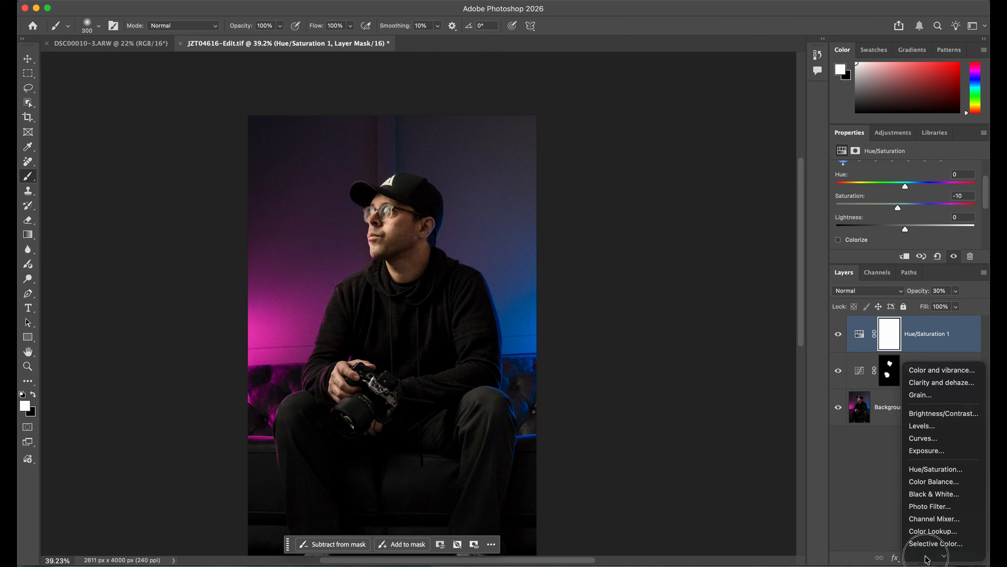
scroll(933, 446, down, 5)
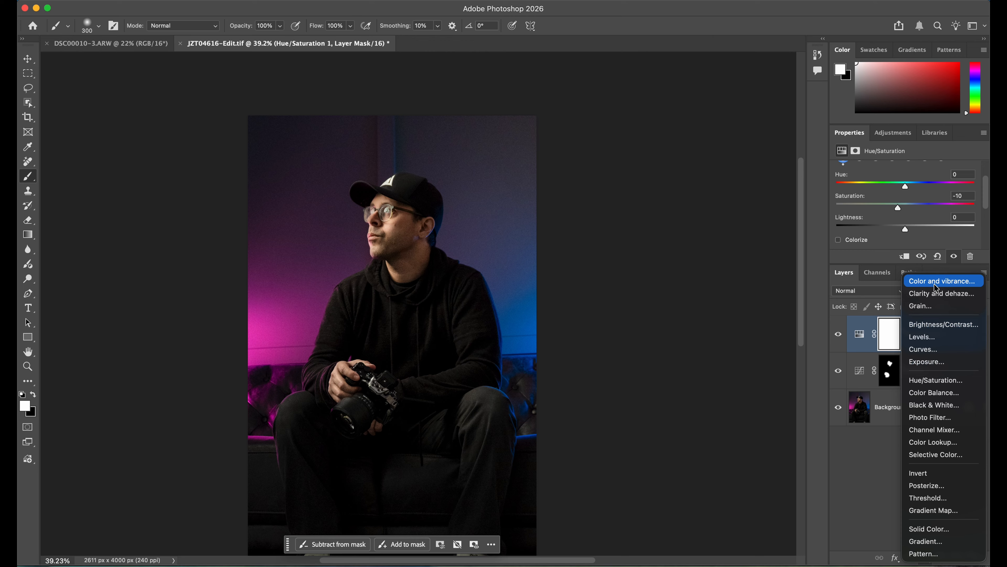
click(945, 419)
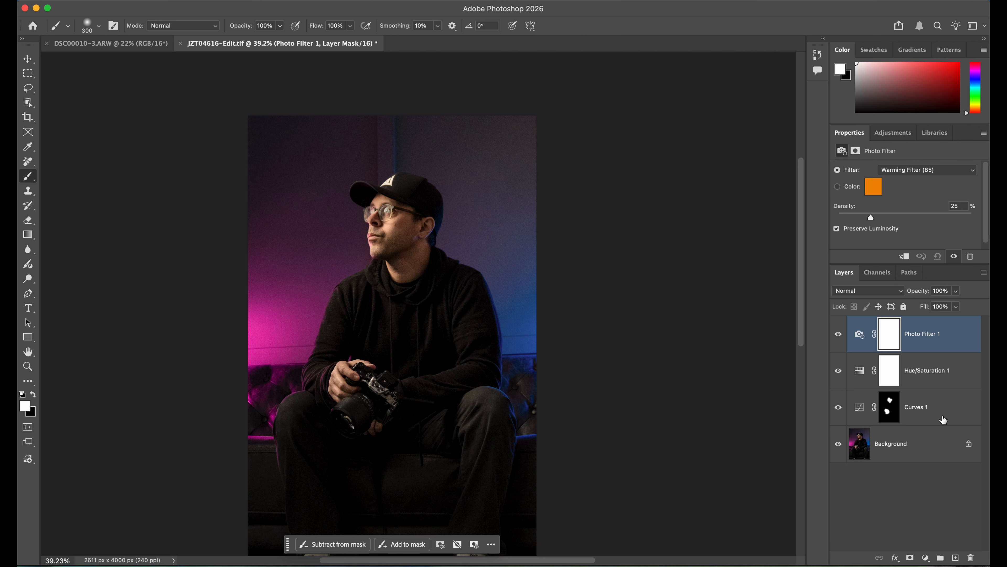
click(974, 173)
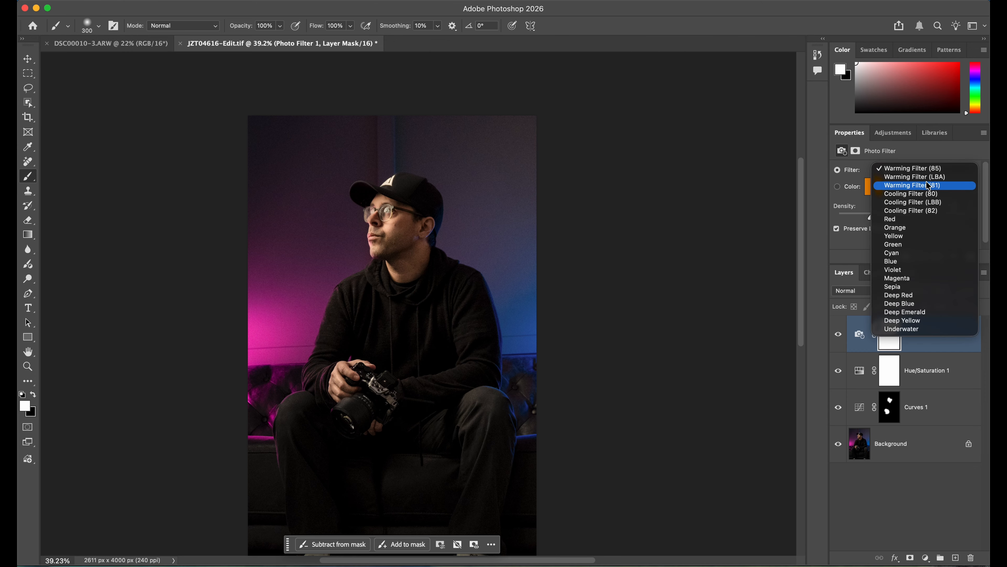
click(923, 213)
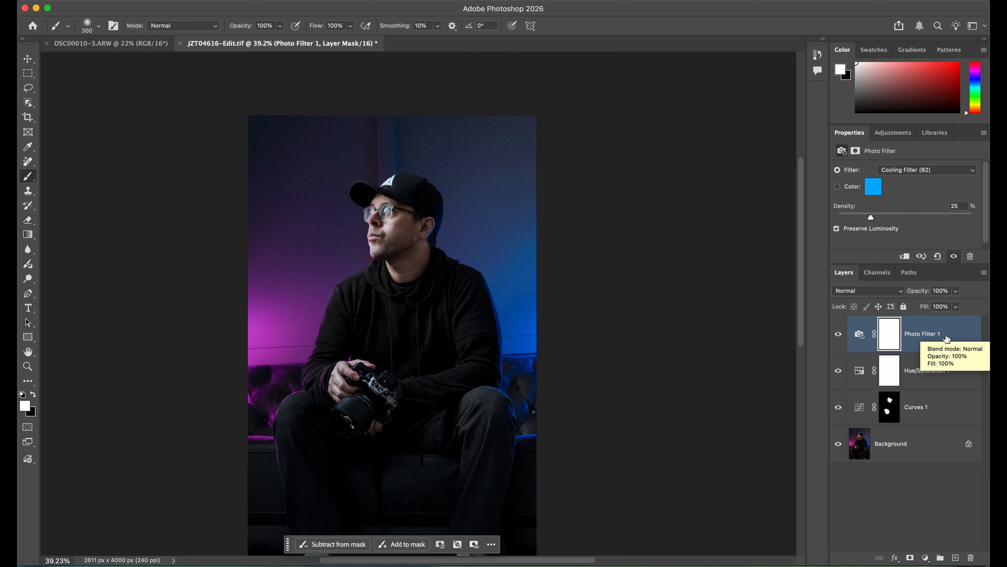
click(956, 292)
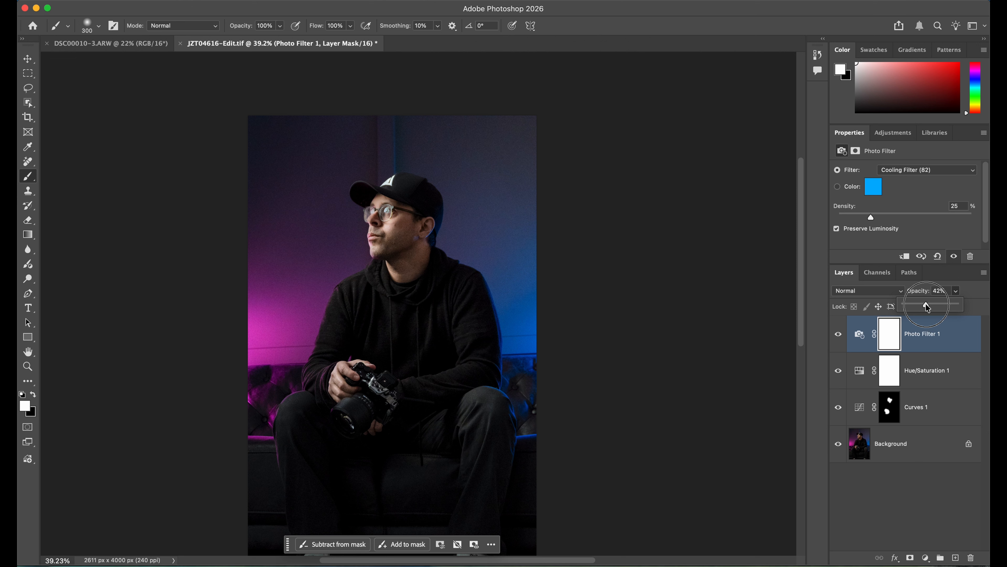
drag(925, 304, 926, 303)
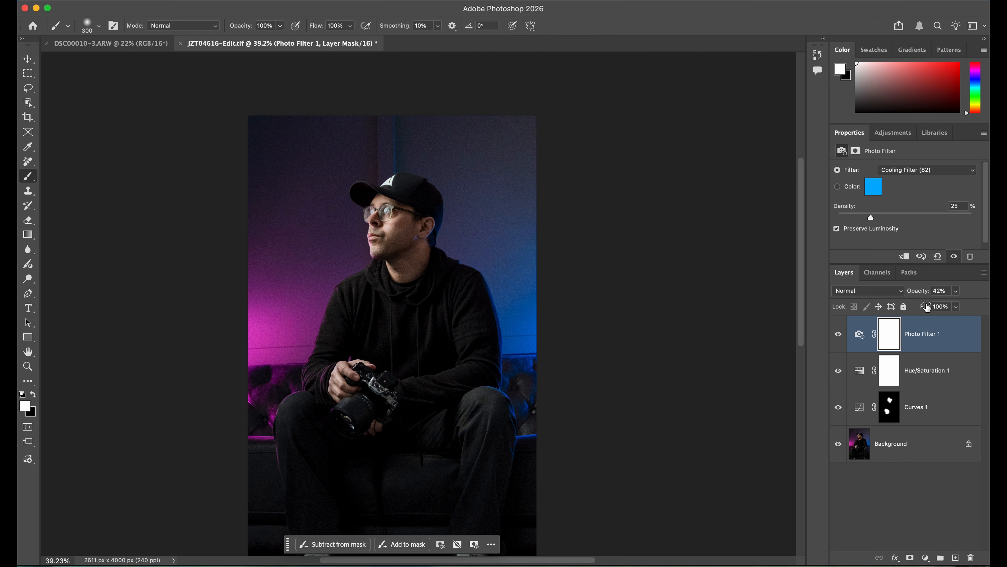
Compare the portrait with and without the Photo Filter by toggling the layer's visibility.
click(838, 337)
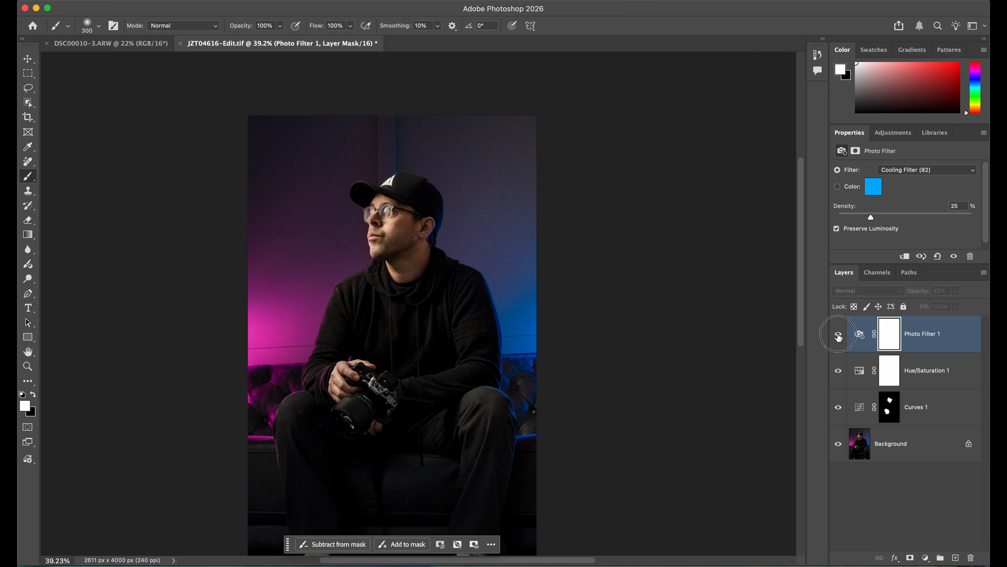
click(839, 336)
click(839, 336)
click(839, 340)
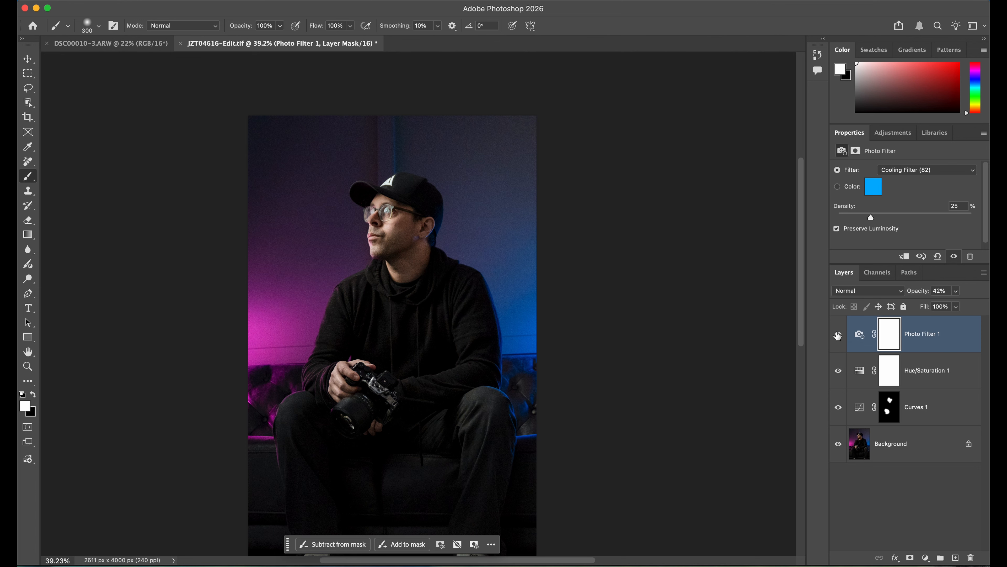
key(super+plus)
key(super+plus)
scroll(404, 169, down, 5)
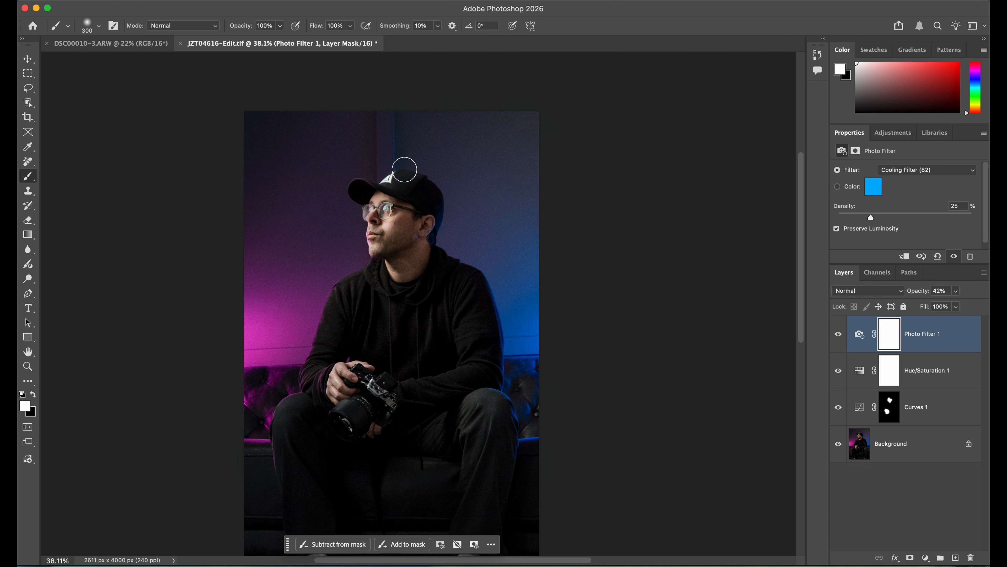
scroll(403, 230, down, 2)
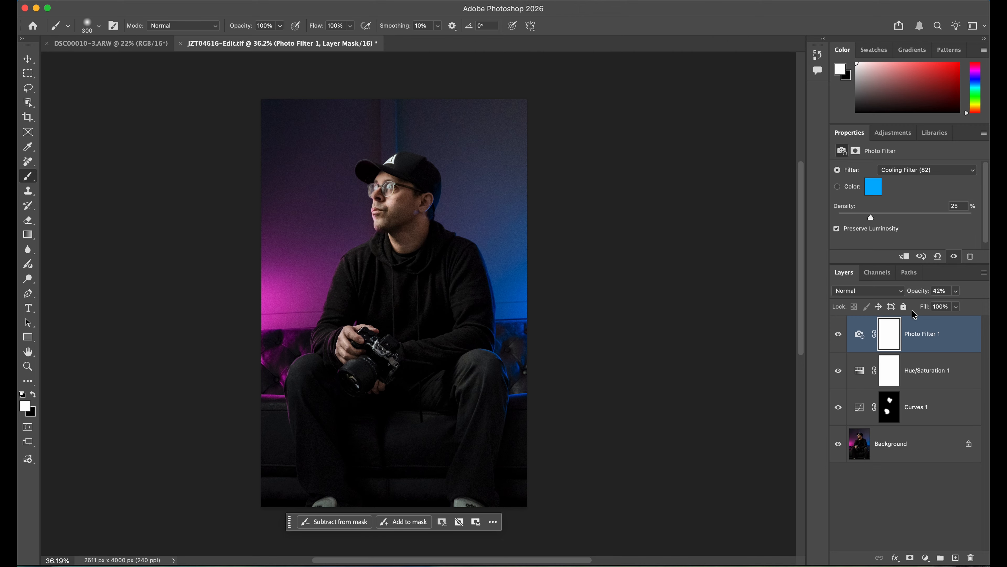
Try deleting the Photo Filter layer and undo the deletion.
click(918, 371)
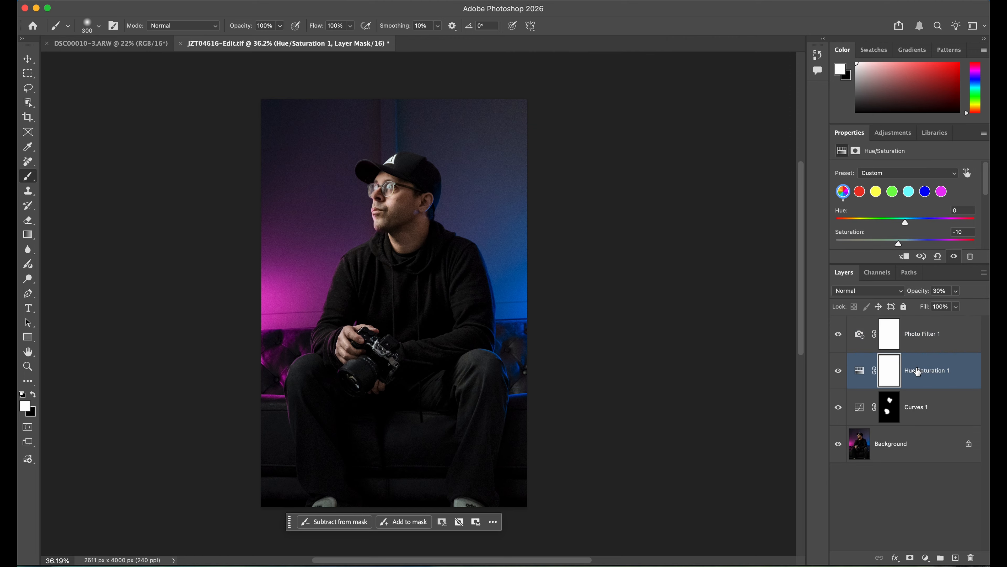
scroll(908, 209, down, 2)
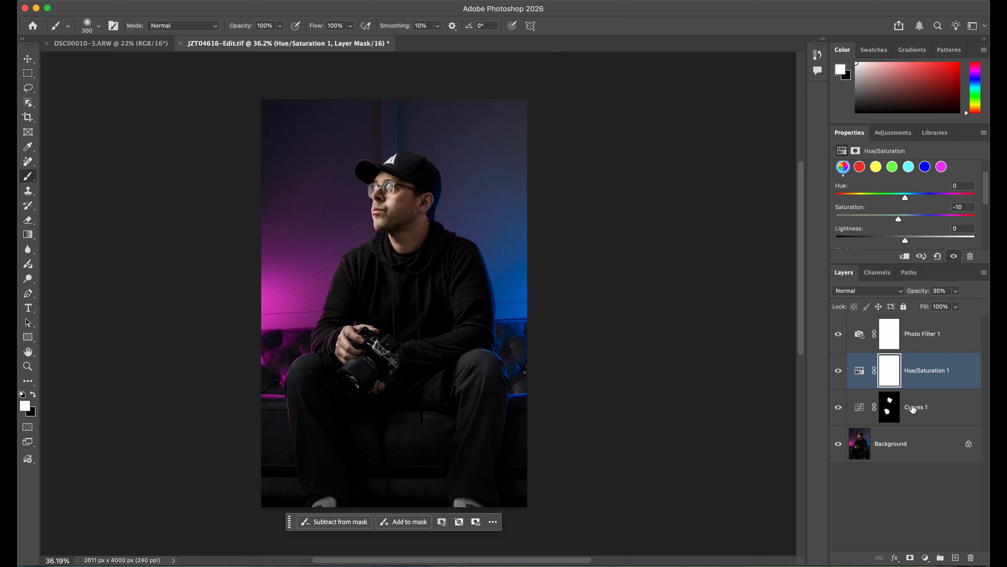
click(919, 338)
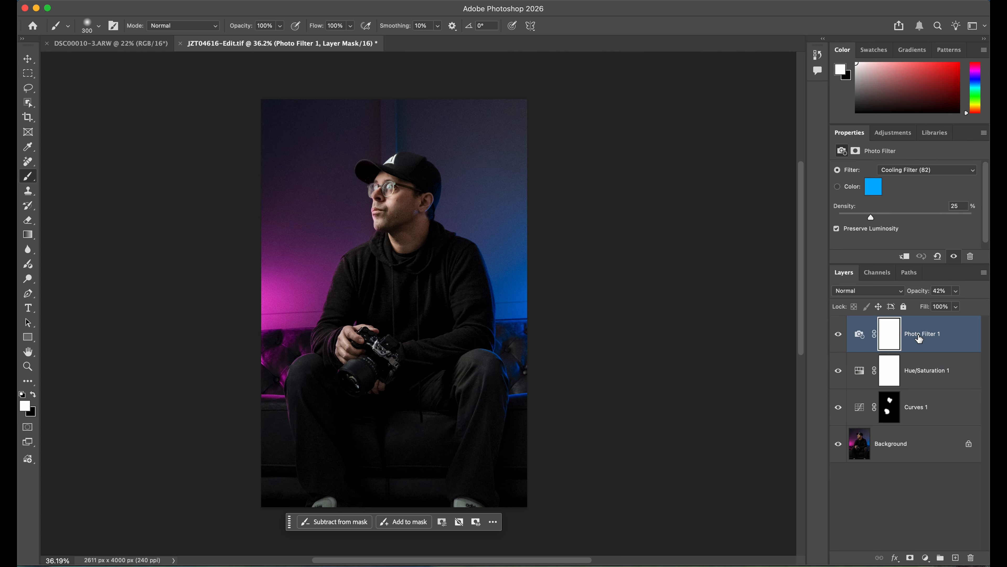
click(920, 339)
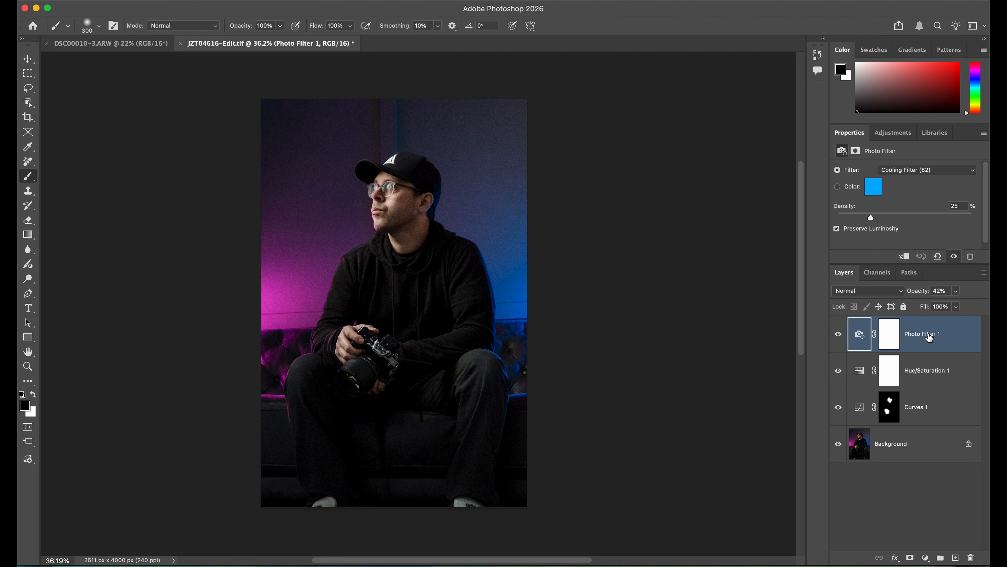
key(BackSpace)
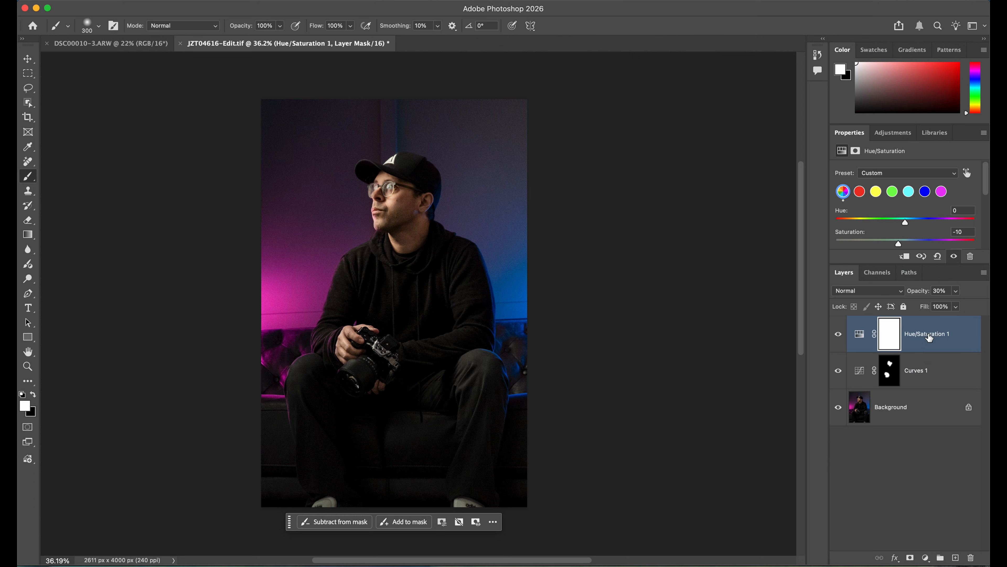
key(super+z)
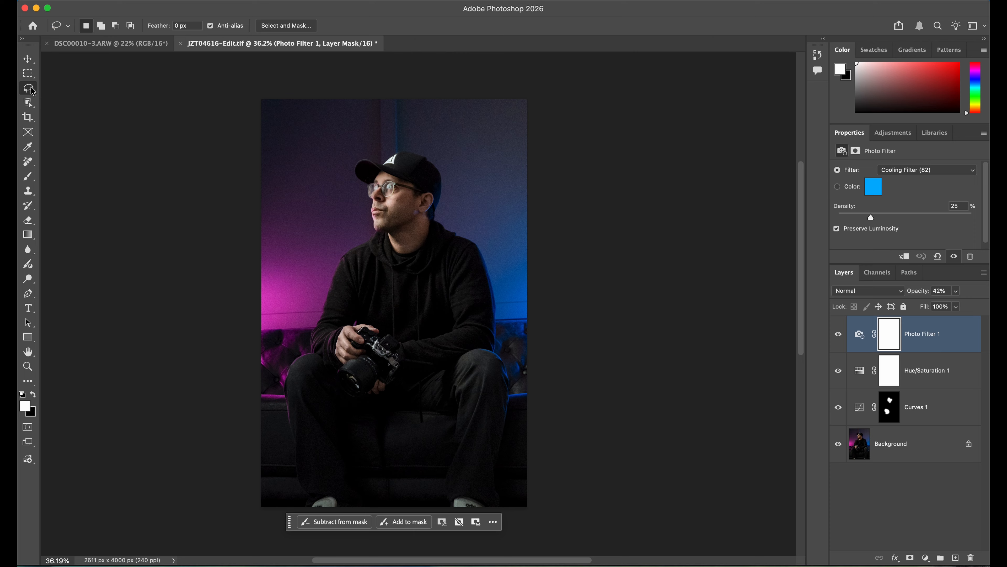
Switch from the Rectangular Marquee Tool to the Elliptical Marquee Tool.
click(31, 73)
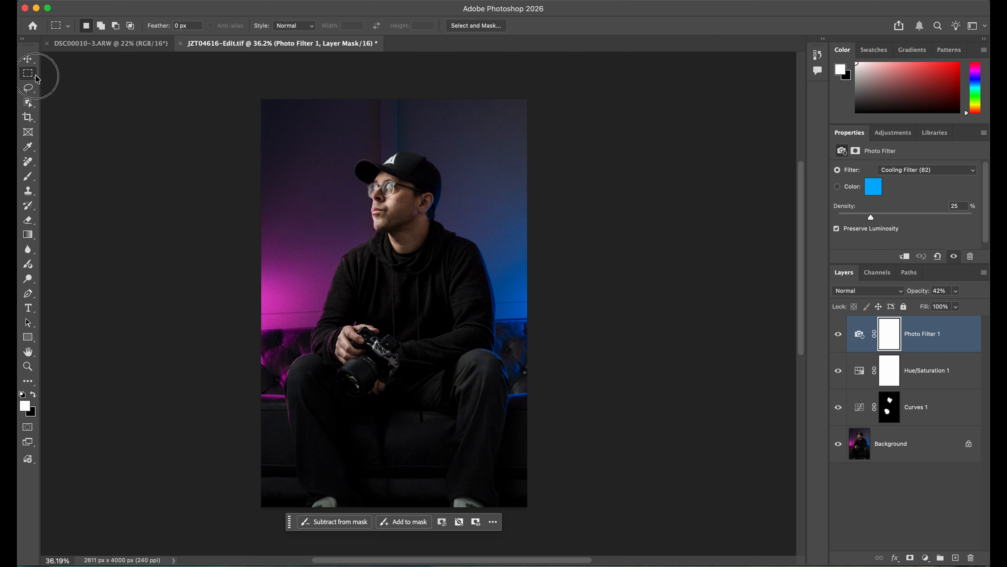
right_click(37, 78)
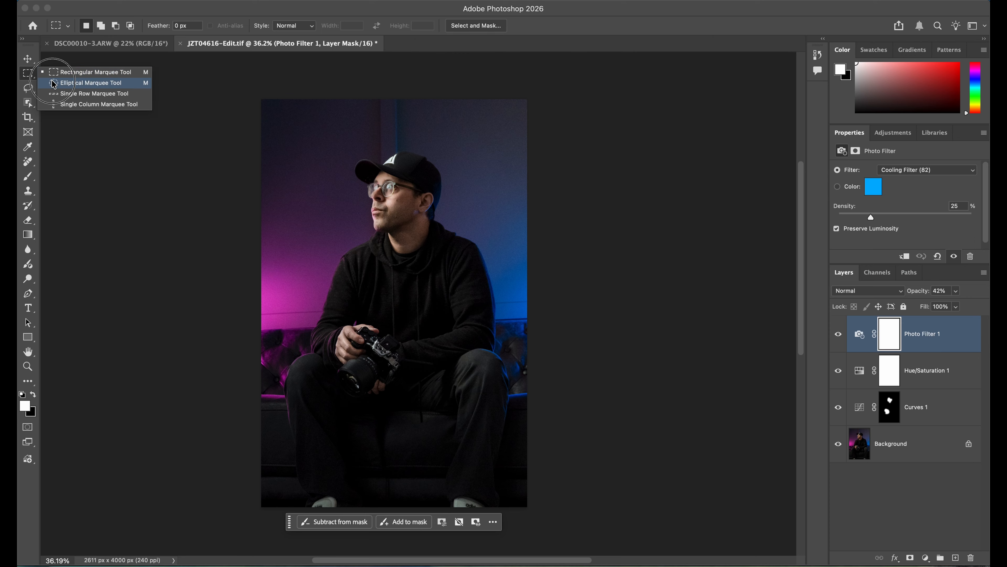
click(81, 82)
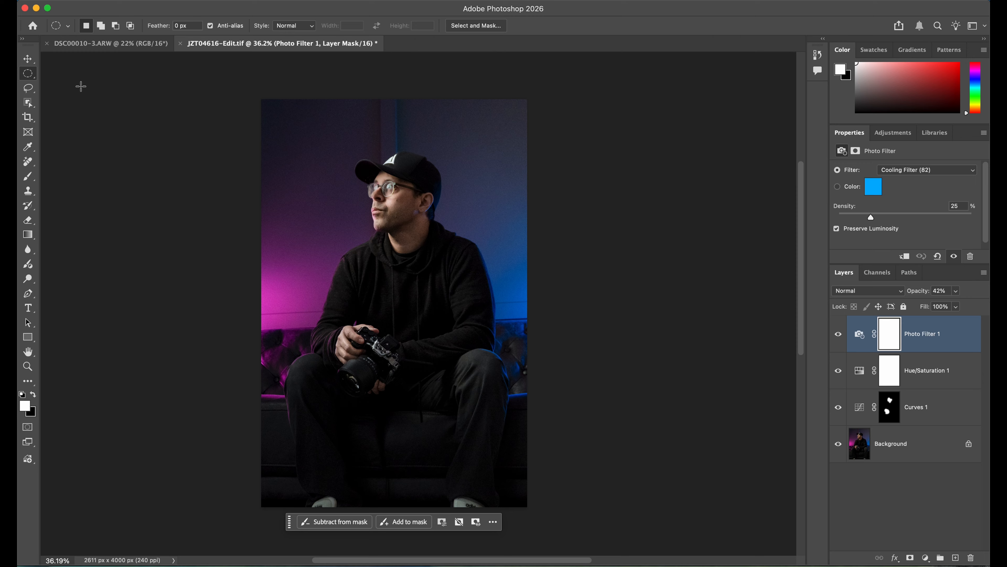
Draw a freehand Lasso selection around the man's head and cap, and clear it.
click(29, 90)
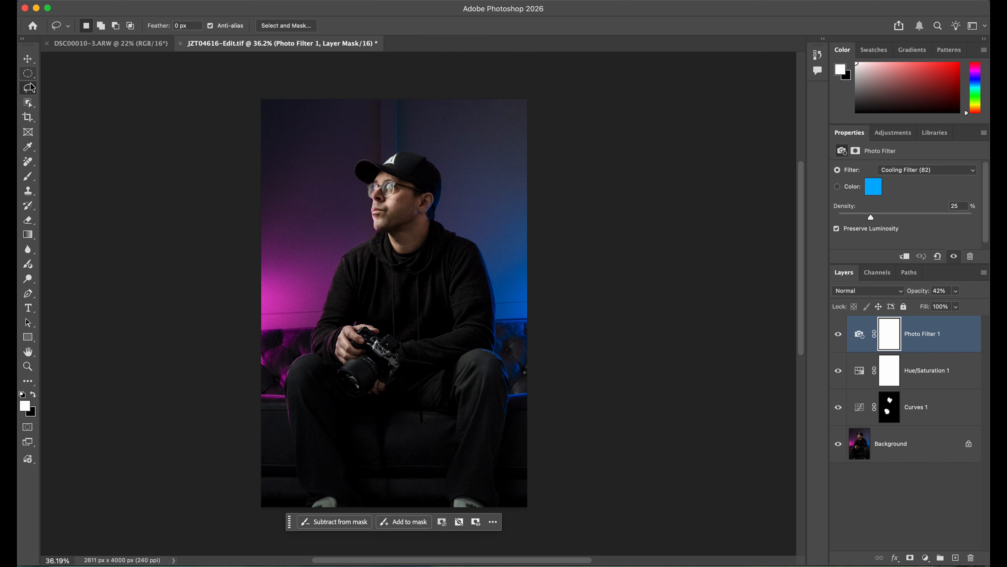
drag(28, 89, 70, 99)
mouse_move(455, 149)
mouse_down()
mouse_move(388, 135)
mouse_move(347, 159)
mouse_move(343, 198)
mouse_move(367, 246)
mouse_move(411, 262)
mouse_move(435, 249)
mouse_move(451, 200)
mouse_move(430, 143)
mouse_up()
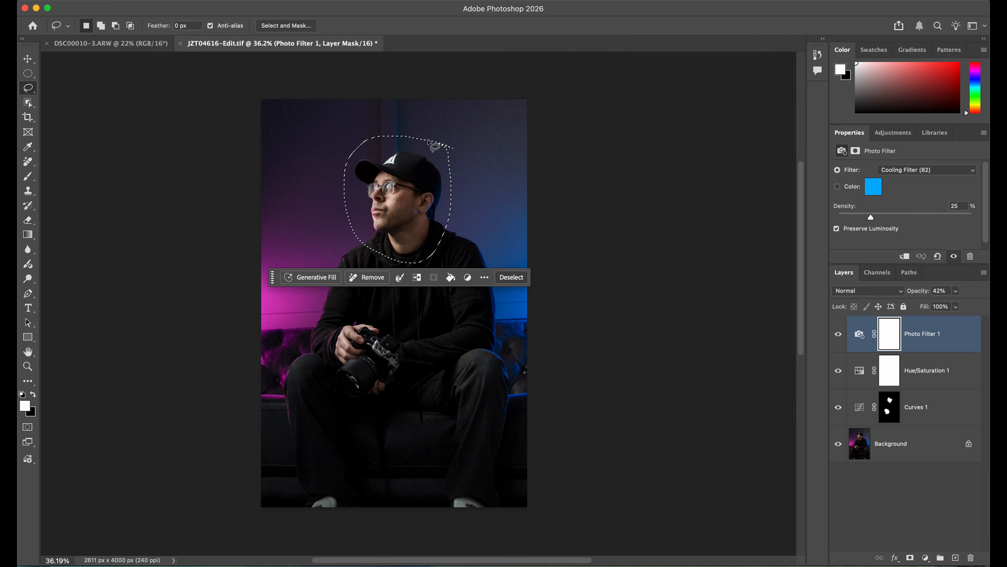
click(505, 150)
scroll(356, 280, down, 5)
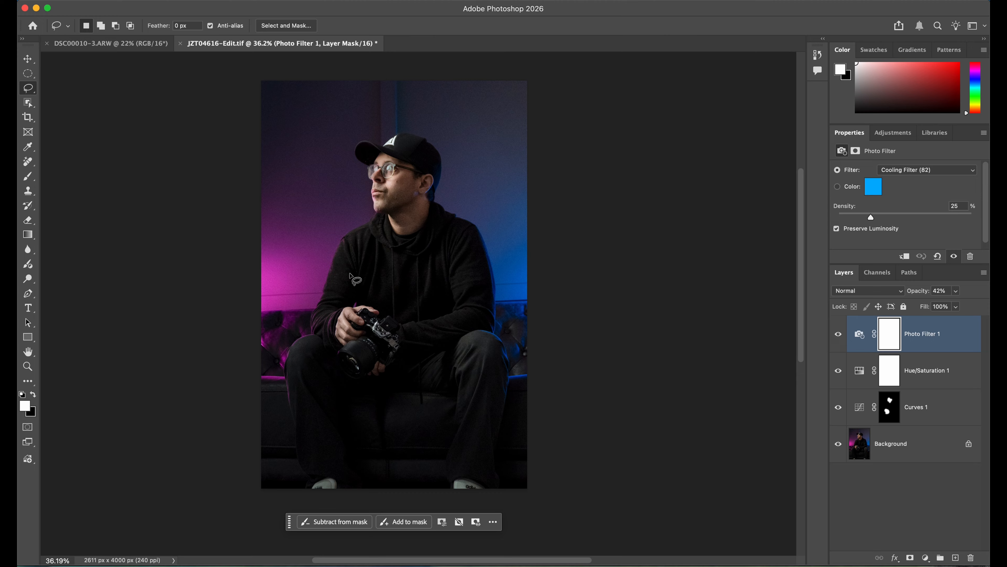
mouse_move(382, 218)
mouse_down()
mouse_move(327, 268)
mouse_move(386, 306)
mouse_move(423, 289)
mouse_move(385, 220)
mouse_up()
click(383, 219)
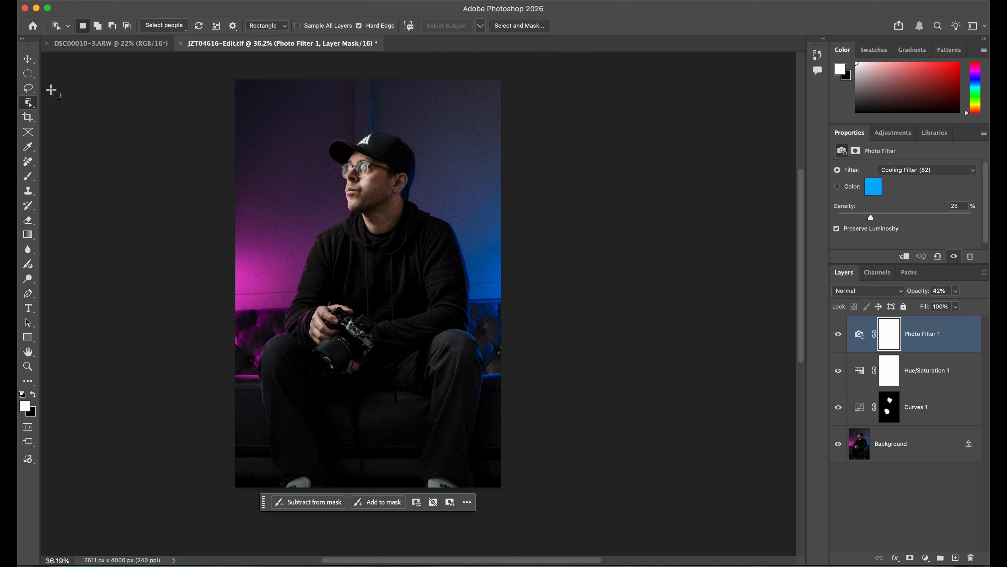
Activate the Crop tool and dismiss the tip about expanding the canvas.
click(28, 117)
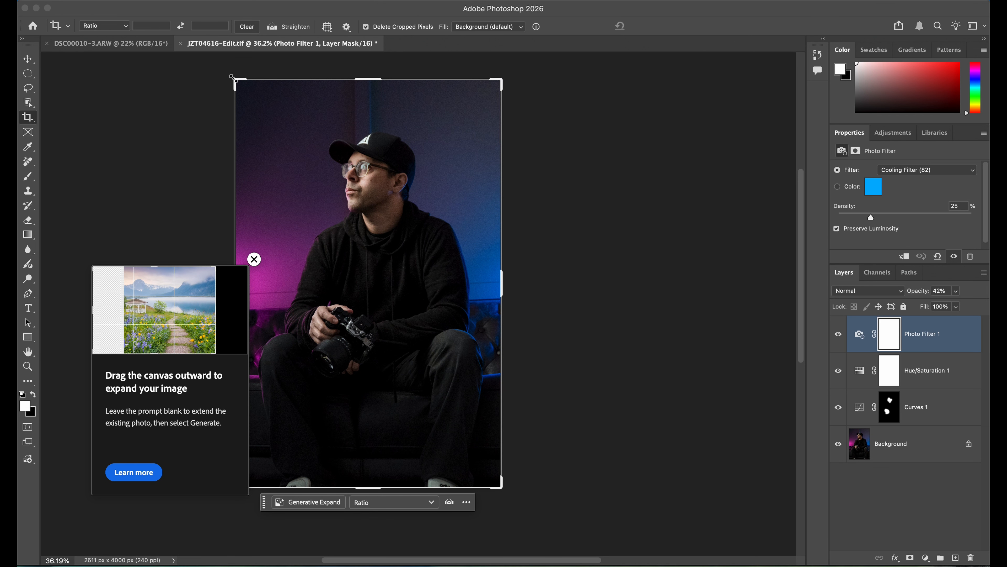
mouse_move(232, 76)
mouse_down()
mouse_move(255, 91)
mouse_move(235, 78)
mouse_up()
click(83, 132)
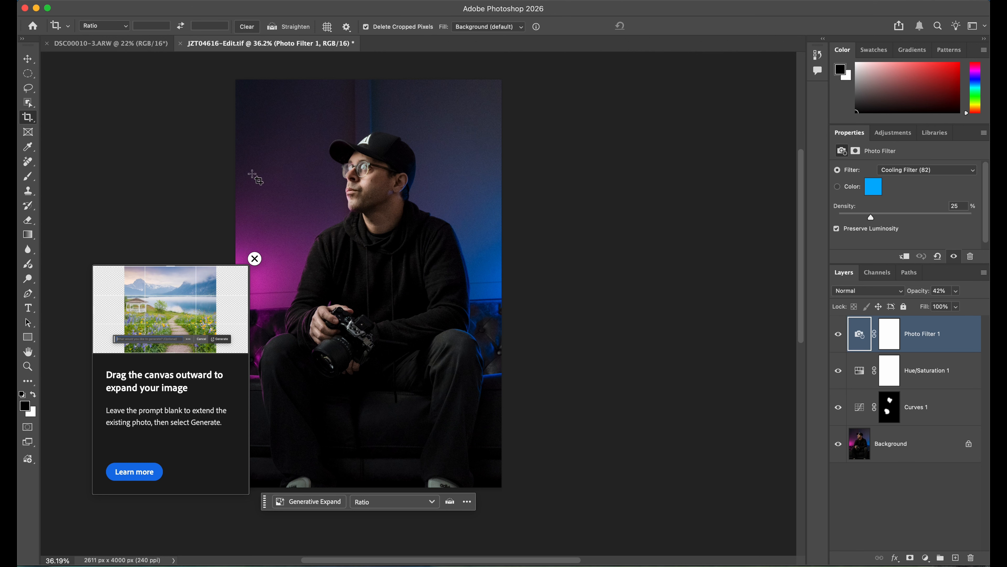
click(254, 259)
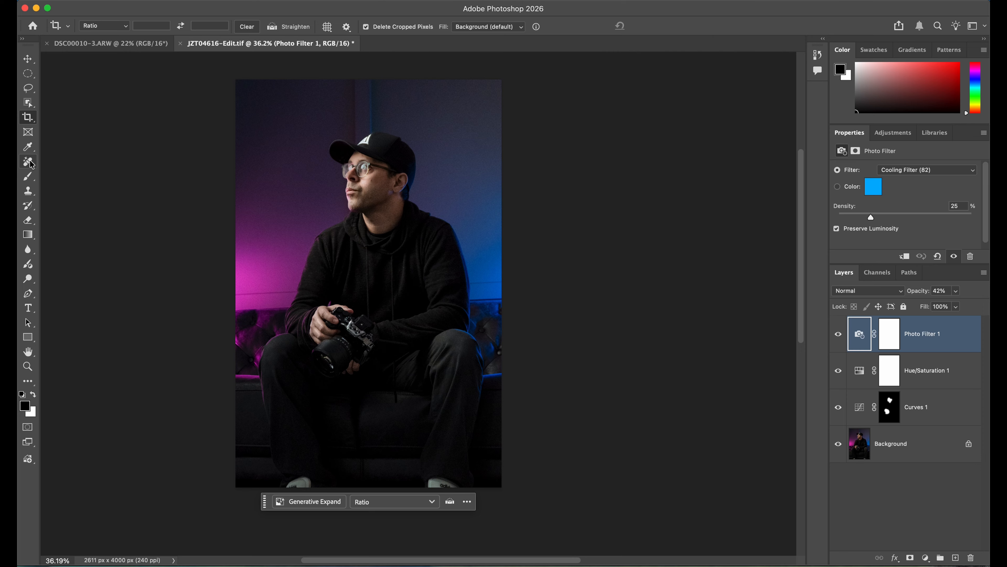
Activate the Remove Tool and review the other healing and retouching tools grouped with it.
click(28, 162)
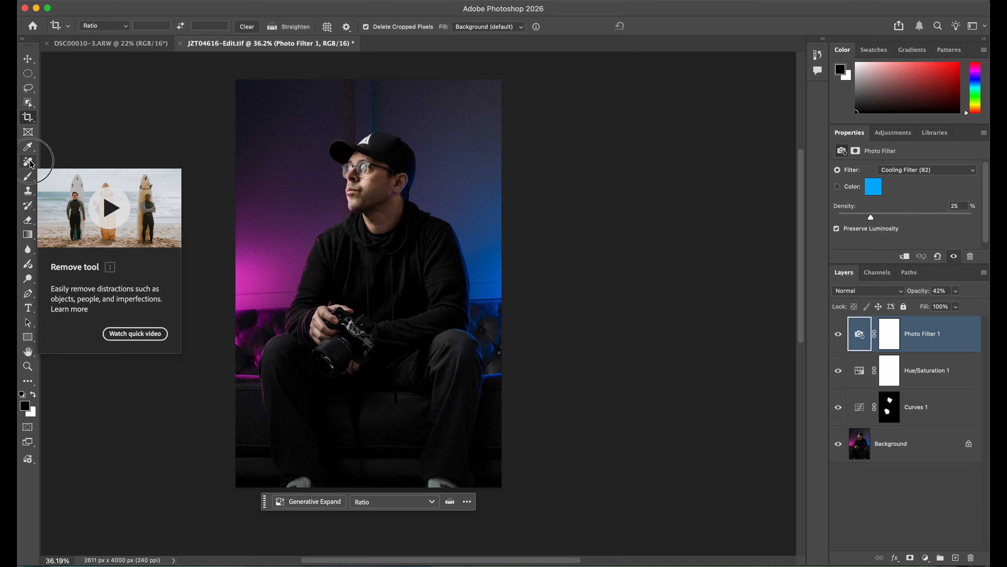
right_click(29, 161)
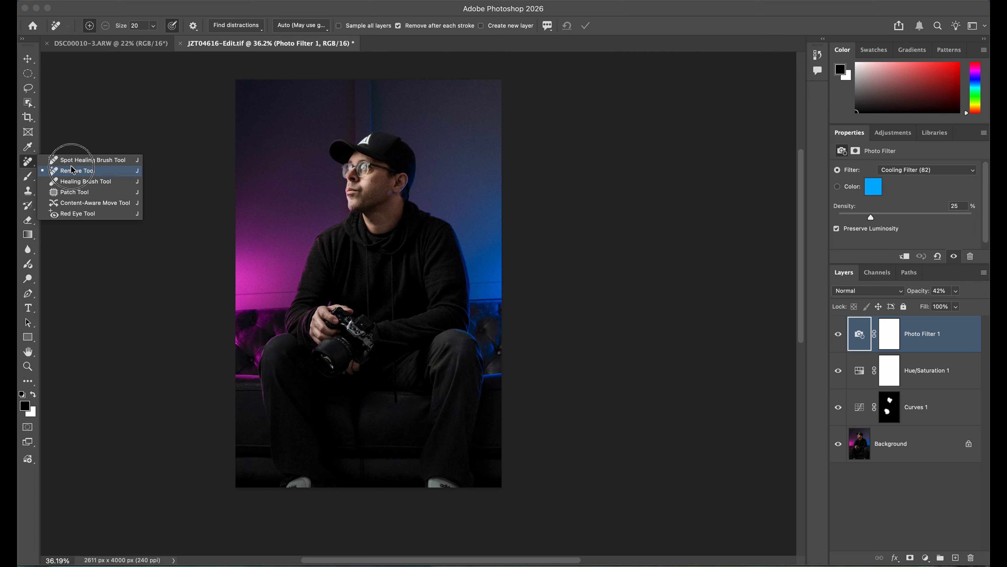
click(69, 133)
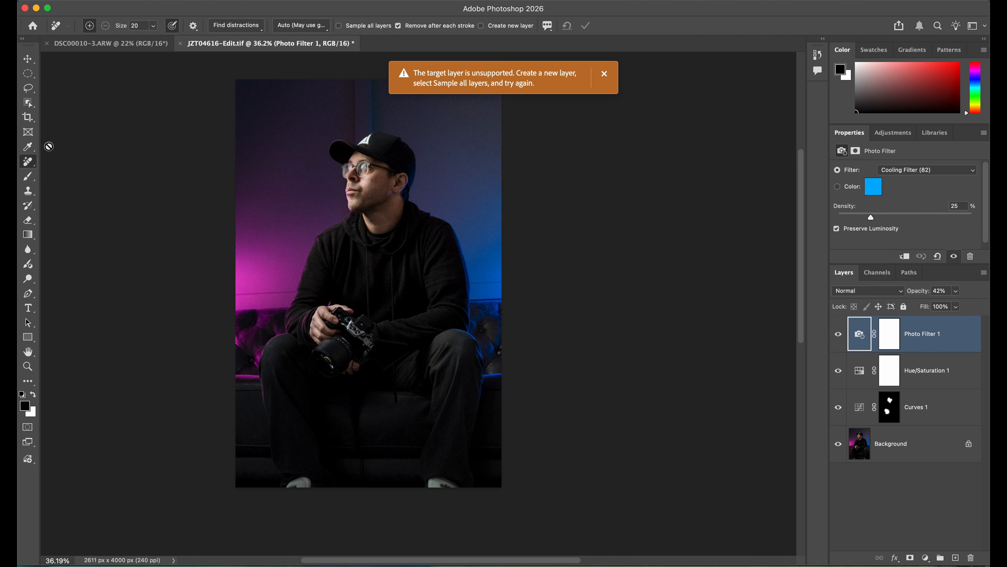
Activate the Brush Tool and review the pencil, color replacement and mixer variants grouped with it.
click(29, 179)
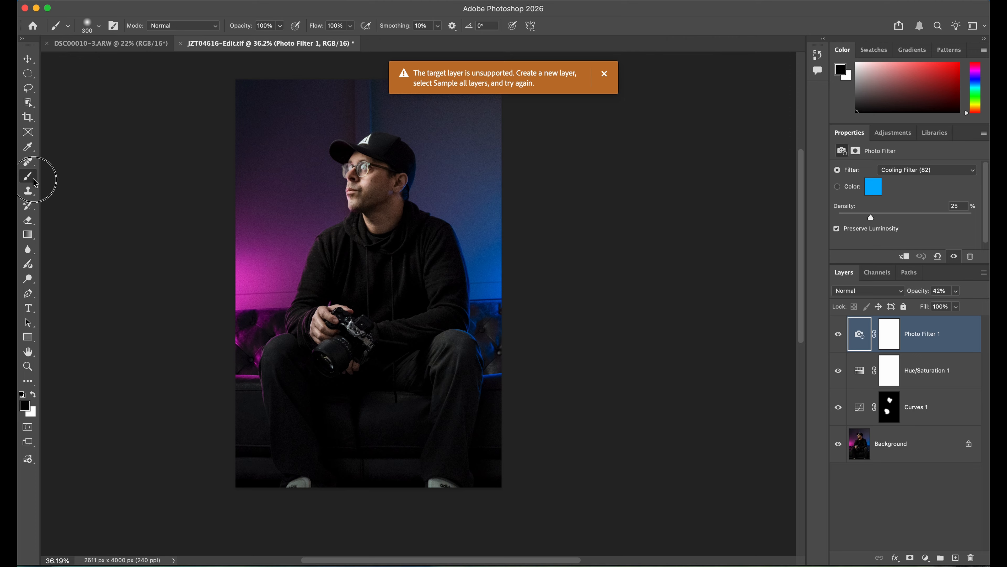
right_click(33, 180)
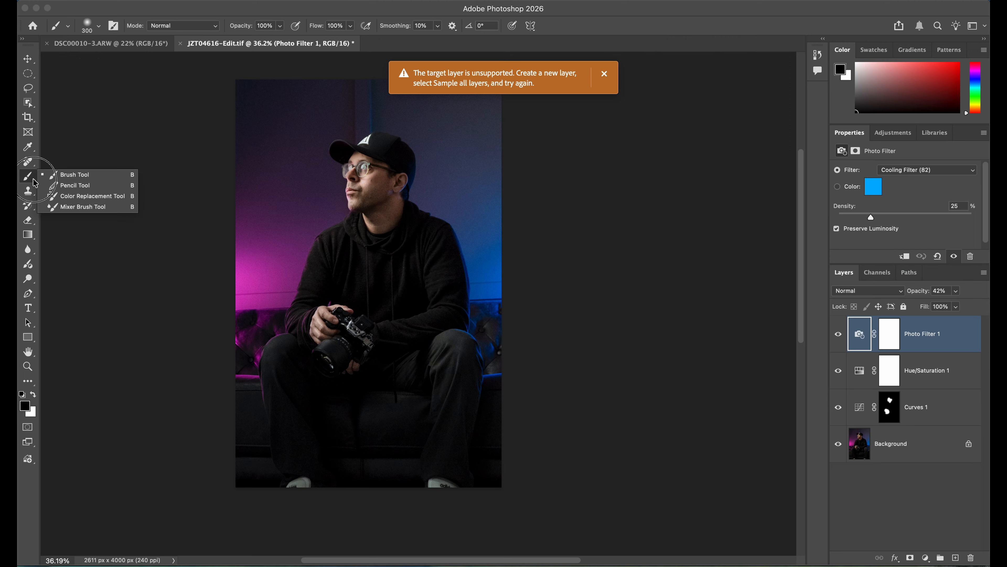
click(55, 176)
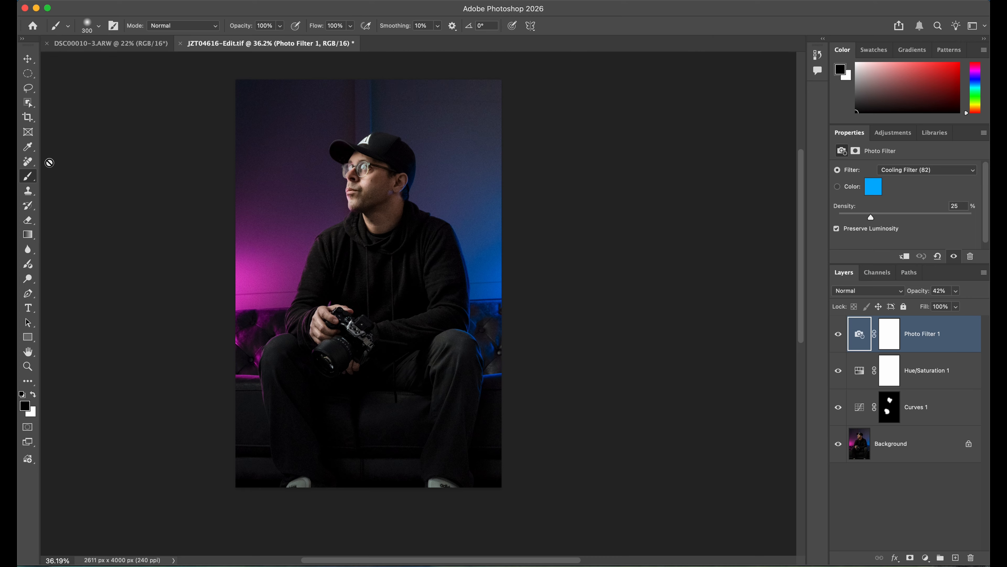
Activate the Clone Stamp Tool, review its Pattern Stamp variant, and dismiss the missing source point alert.
click(33, 193)
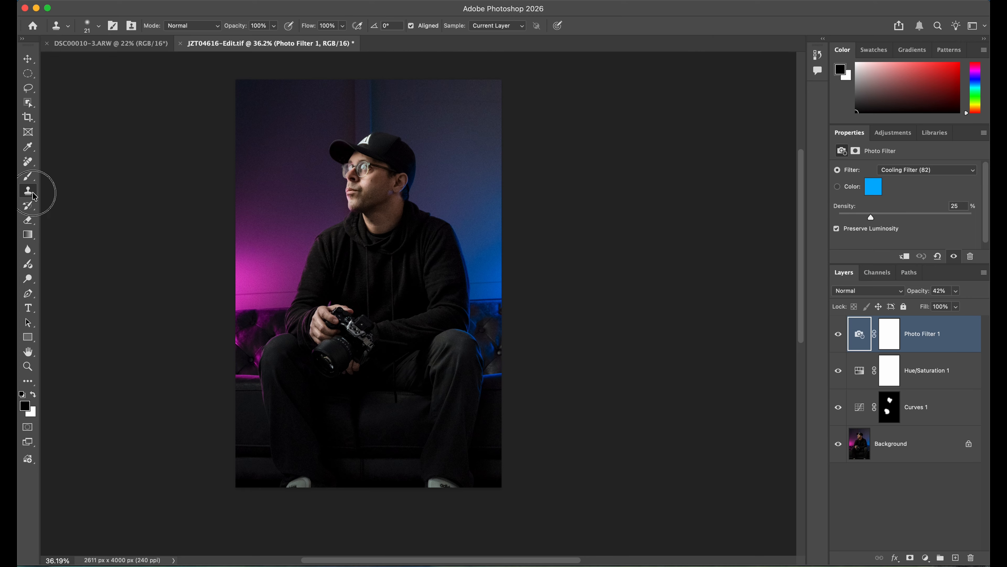
right_click(33, 195)
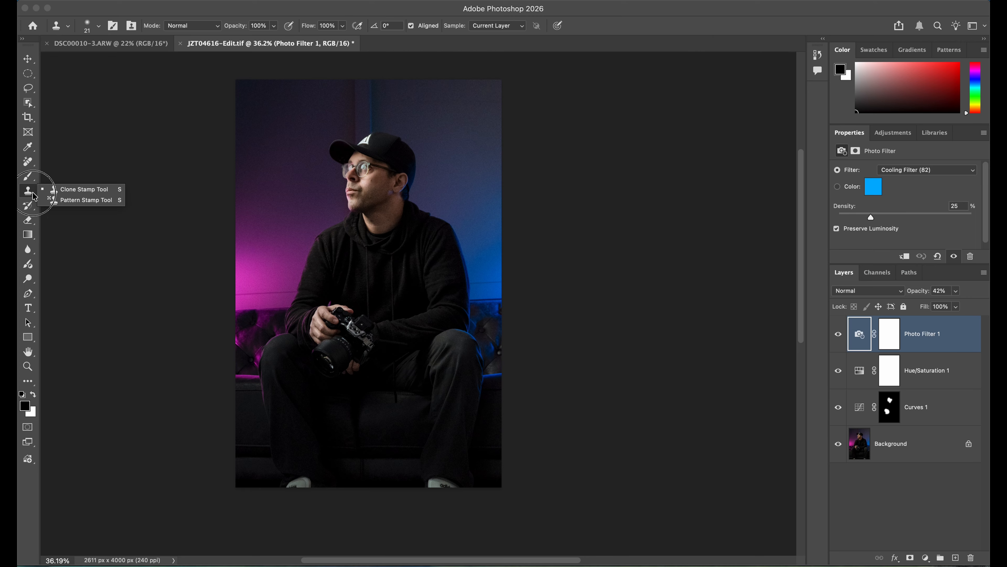
click(68, 155)
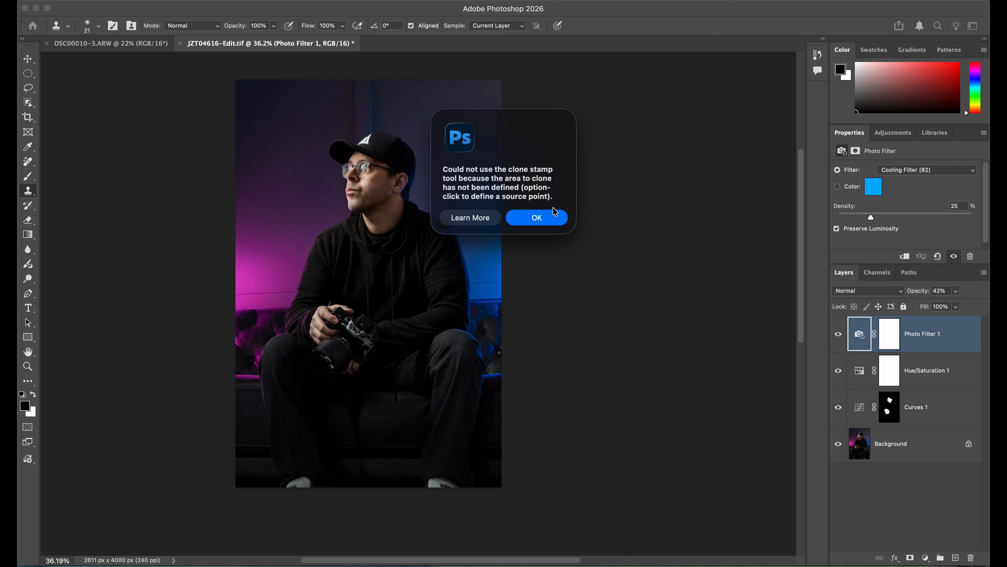
click(540, 218)
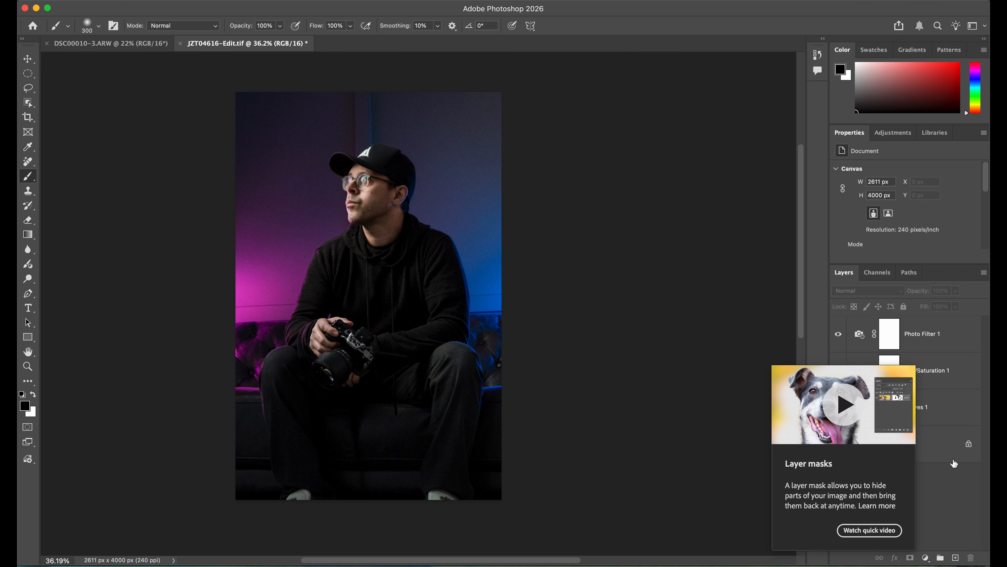
Add a blank pixel layer above the Photo Filter layer and delete it.
click(927, 341)
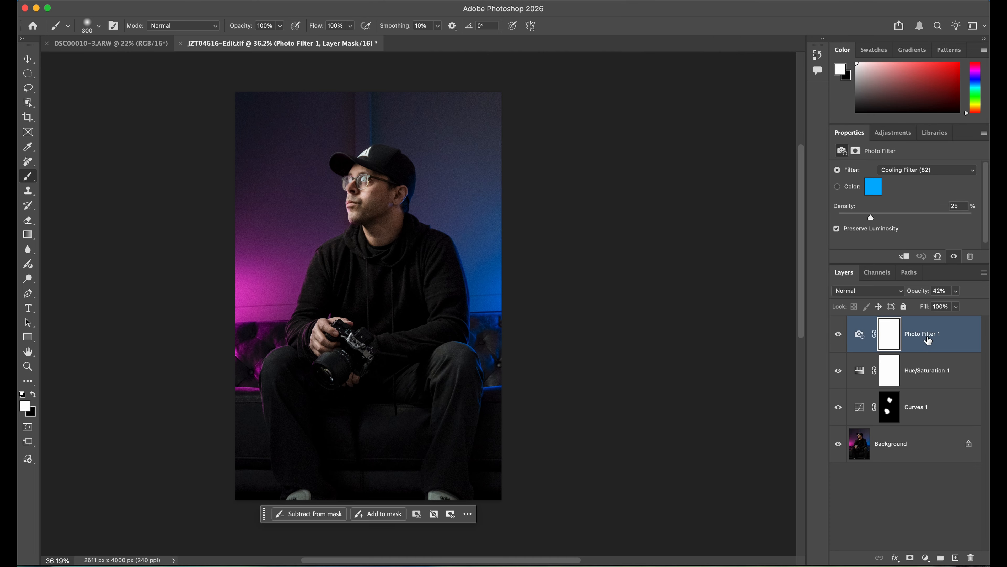
click(956, 558)
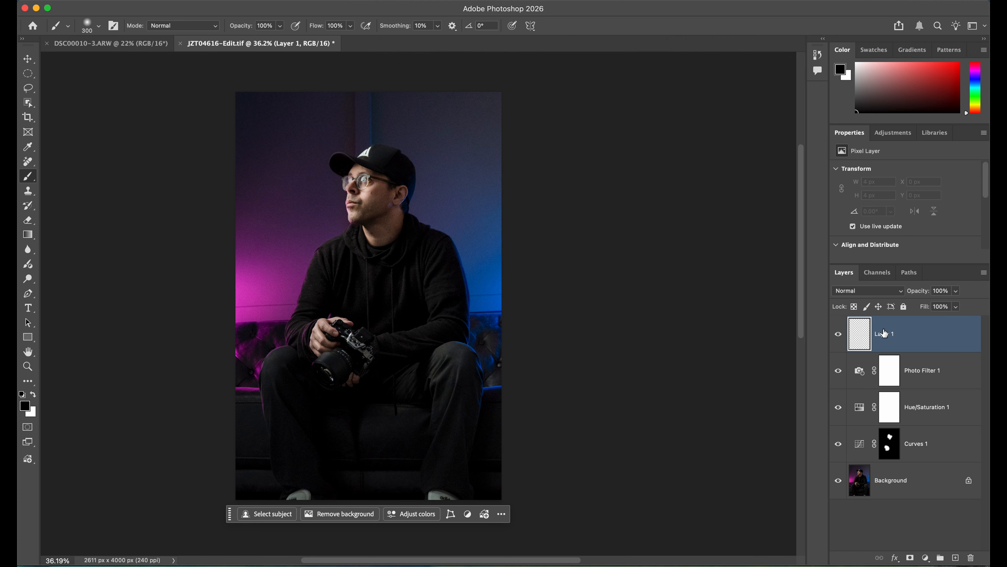
key(BackSpace)
Group the Curves, Hue/Saturation and Photo Filter adjustment layers in a new group named "basic adjustments".
click(944, 416)
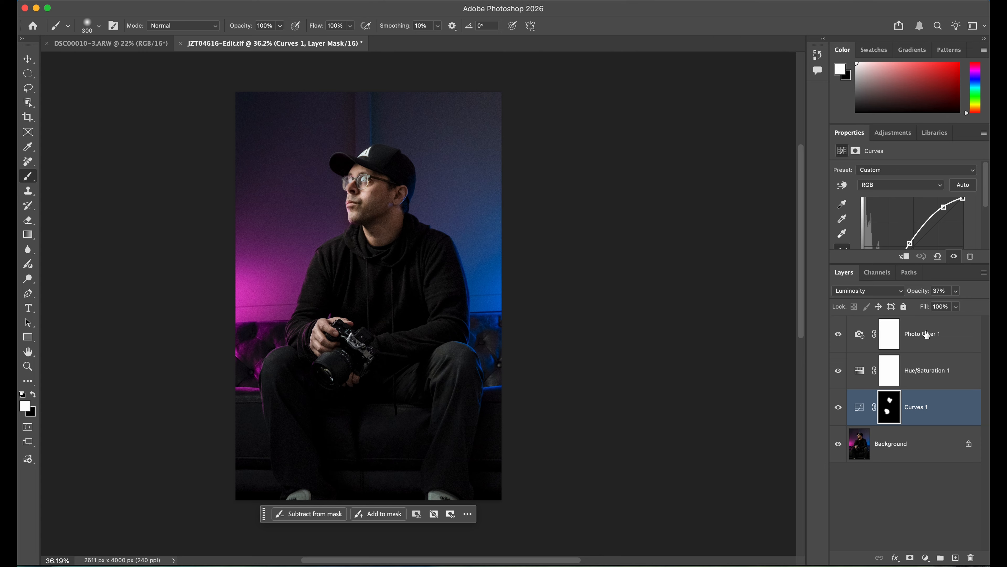
click(924, 378)
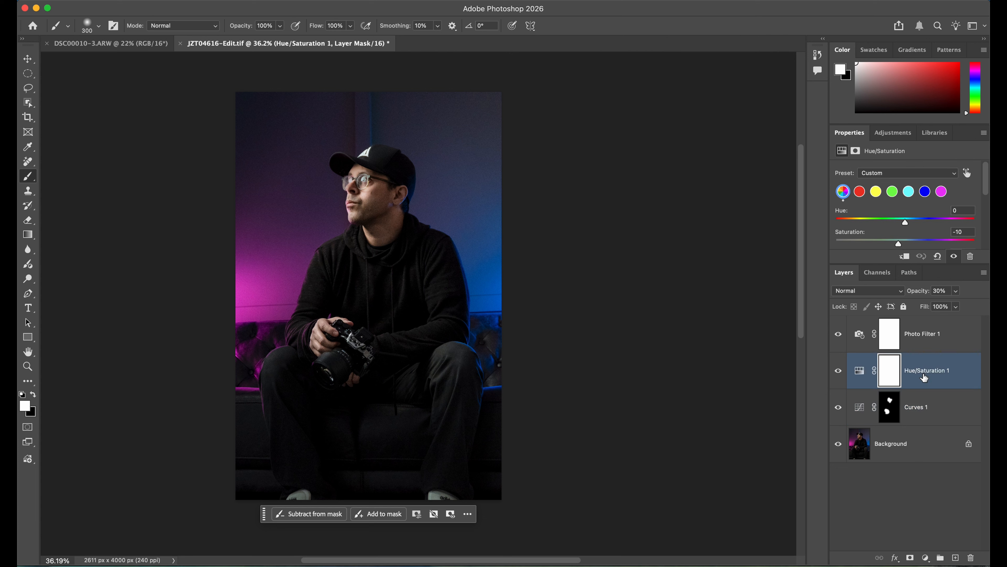
click(925, 409)
shift+click(926, 338)
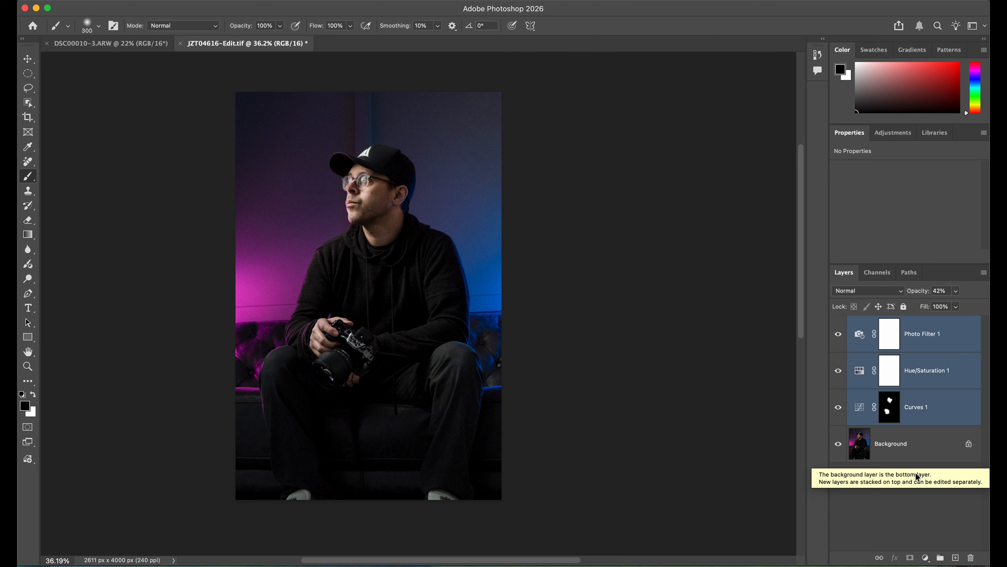
click(922, 408)
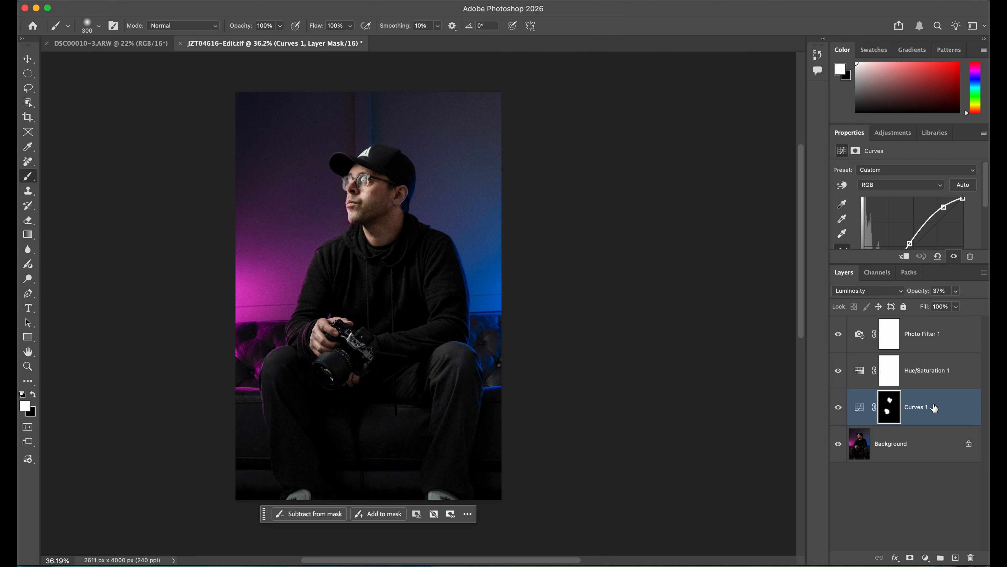
shift+click(938, 337)
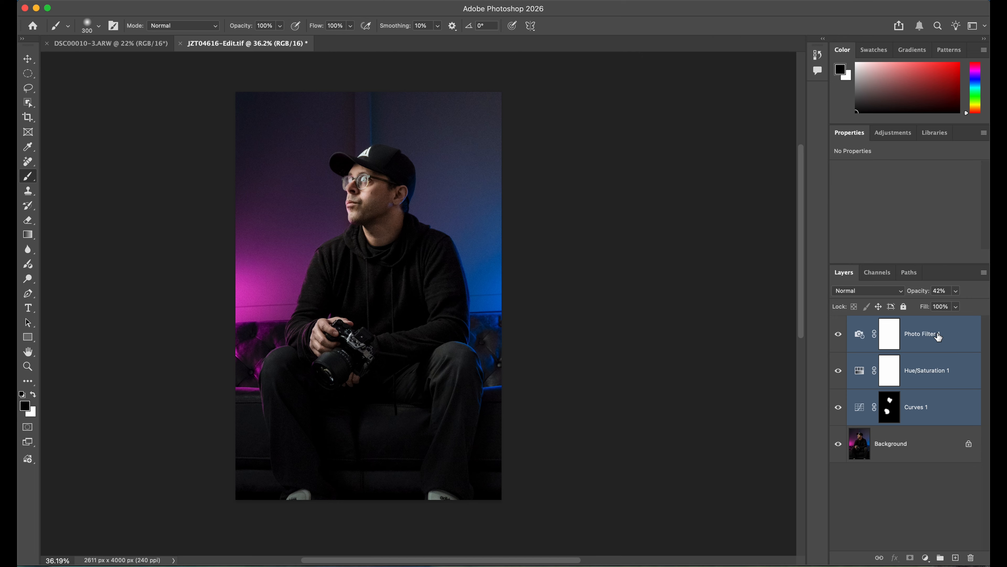
right_click(950, 345)
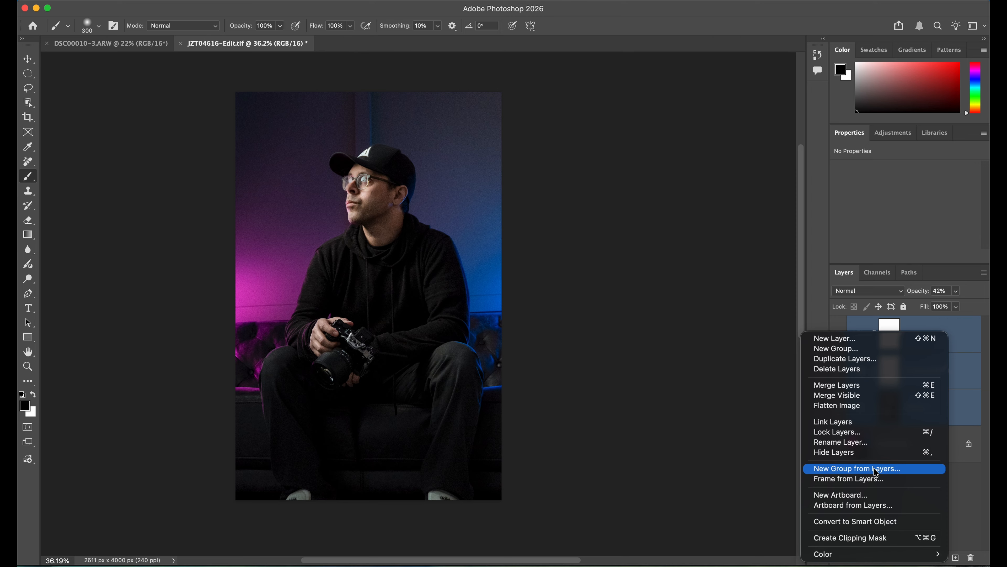
click(854, 470)
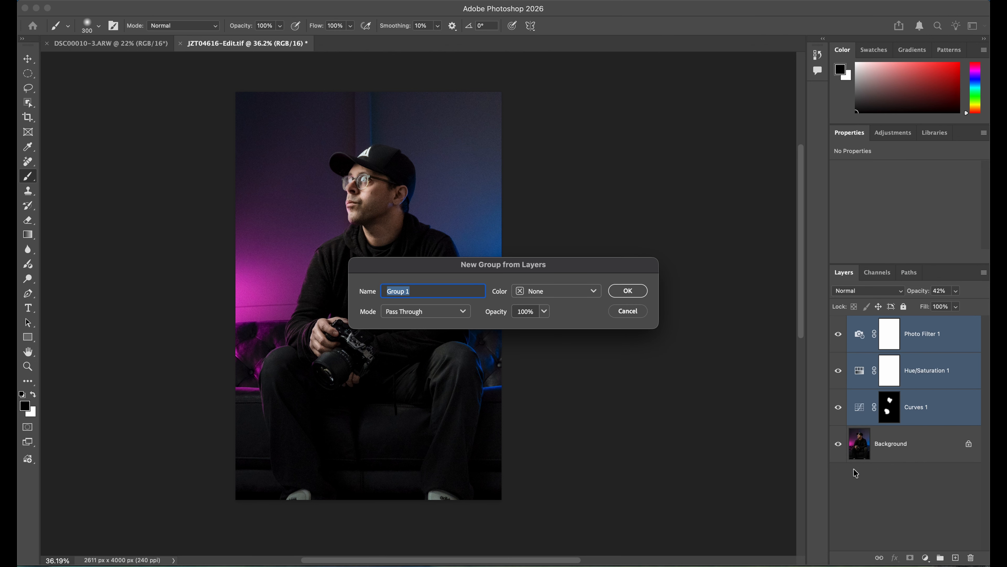
text(basic adjustments)
click(627, 292)
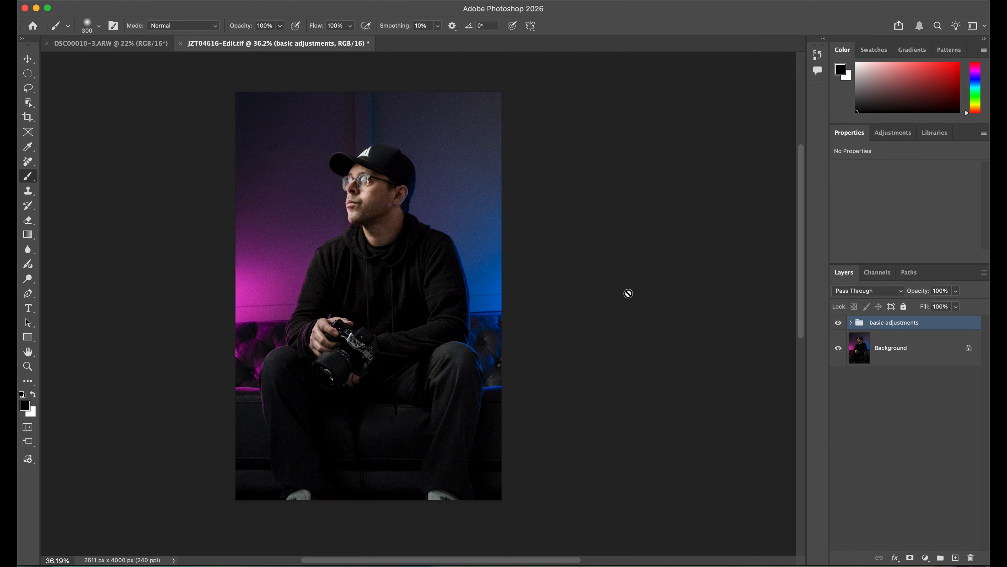
Inspect the basic adjustments group by expanding it and toggling its visibility to compare the portrait with and without it.
click(850, 323)
click(850, 323)
click(838, 323)
click(839, 324)
click(851, 323)
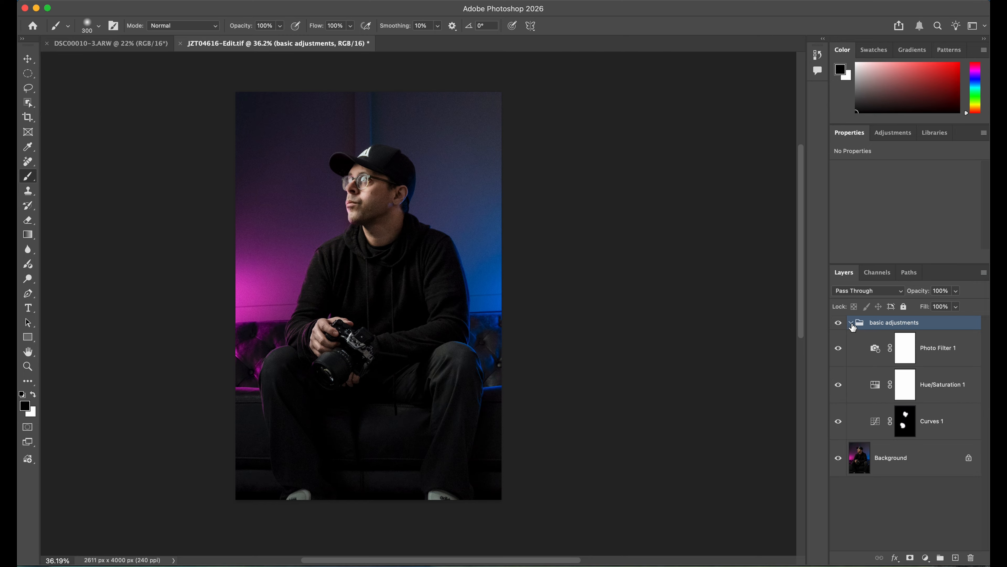
Review the Photo Filter, Hue/Saturation and Curves layers inside the basic adjustments group, and collapse the group.
click(910, 350)
click(911, 384)
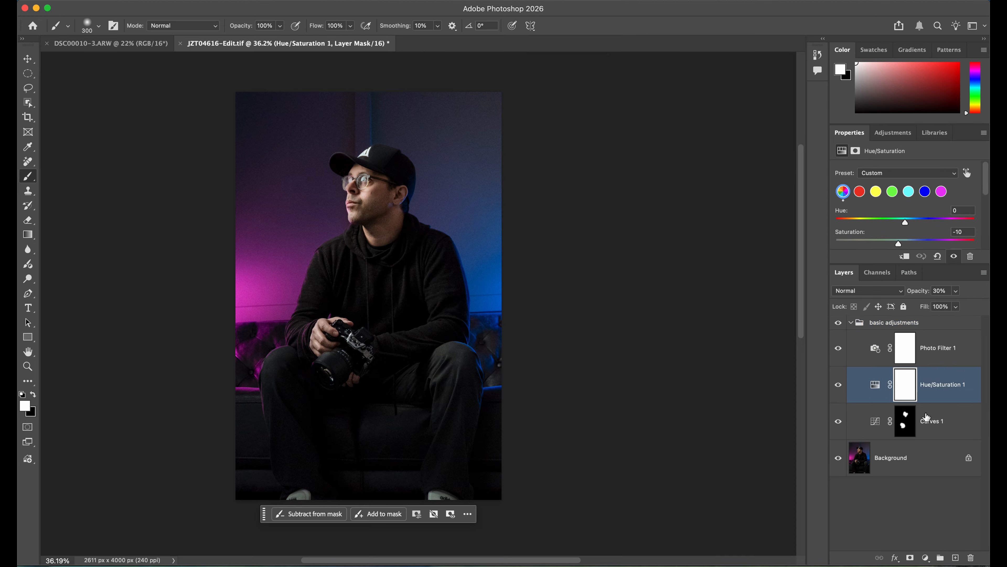
click(927, 417)
click(929, 396)
click(928, 362)
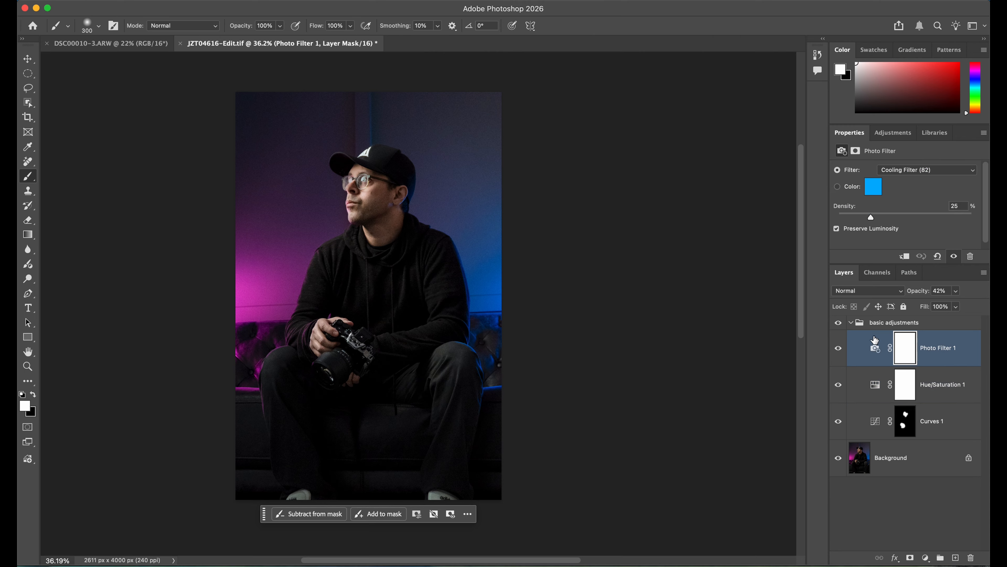
click(851, 322)
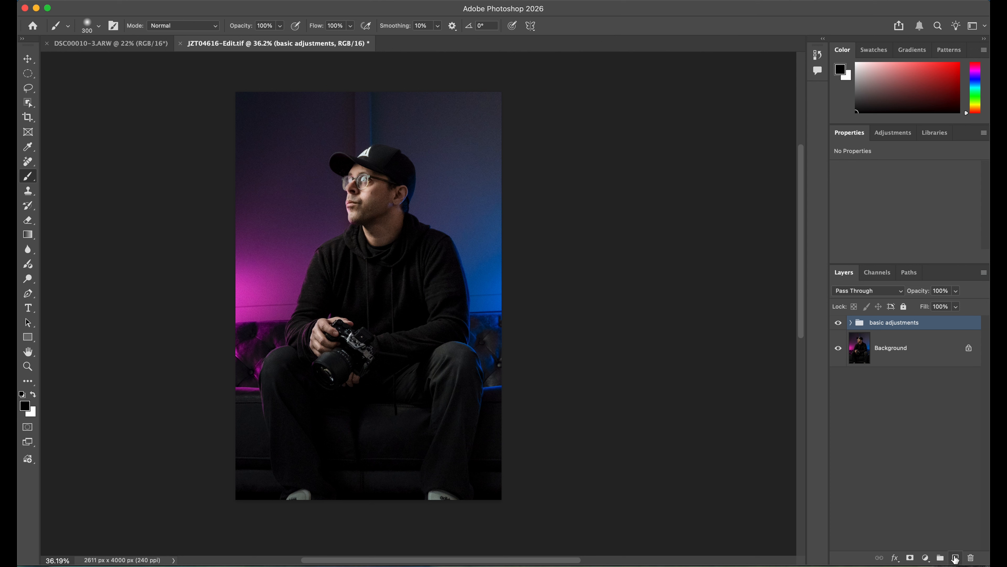
Try adding a blank layer above the basic adjustments group and undo it.
click(955, 558)
key(super+z)
Review the available adjustment layer types and the layers inside the basic adjustments group.
click(926, 558)
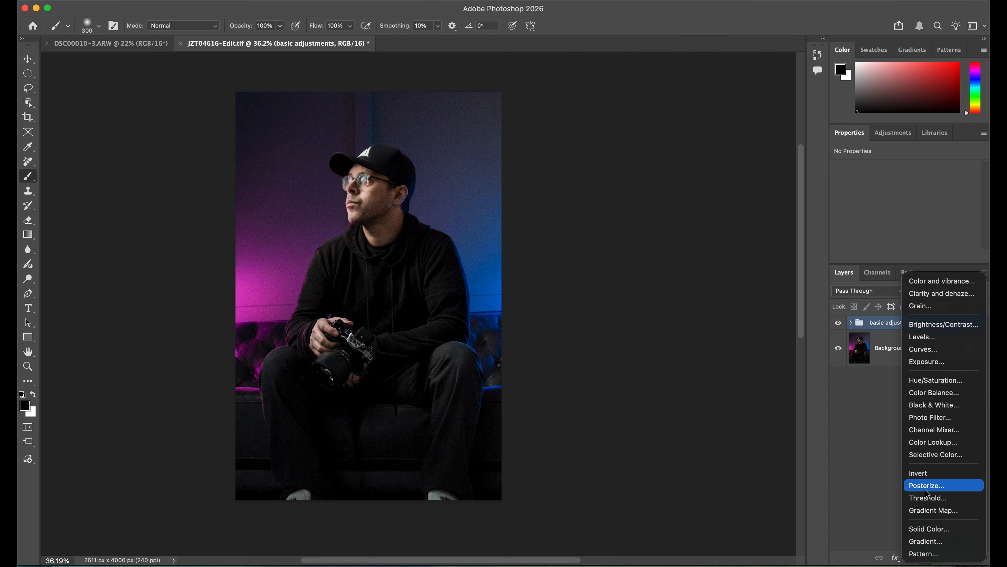
click(875, 396)
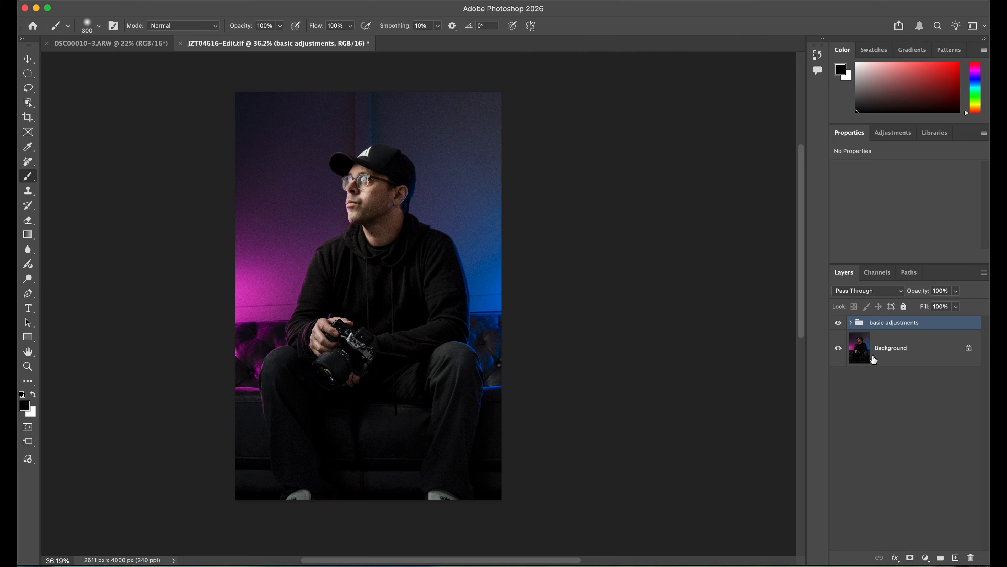
click(850, 323)
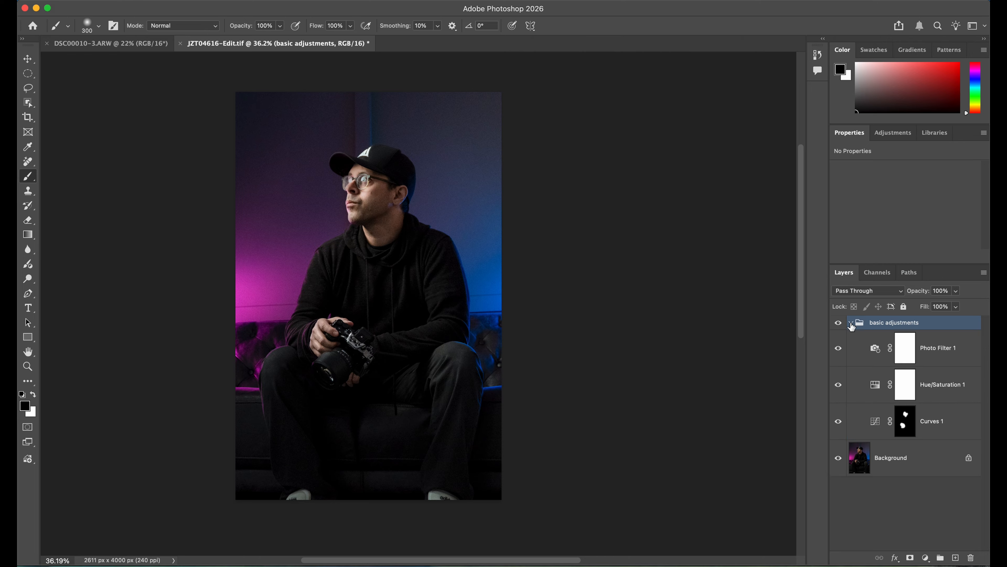
click(851, 323)
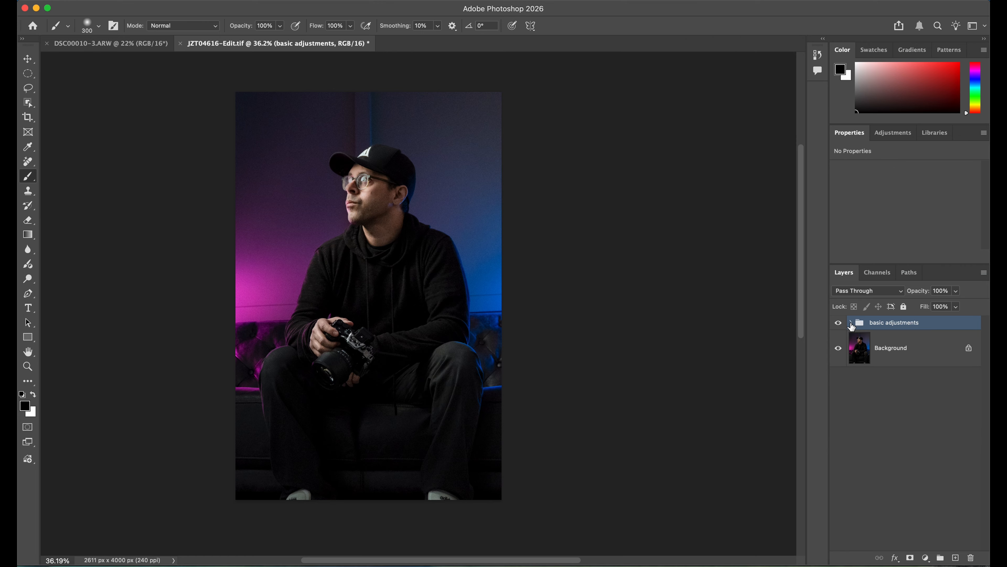
Draw a freehand Lasso selection around the black cap on the Background layer.
click(884, 348)
key(l)
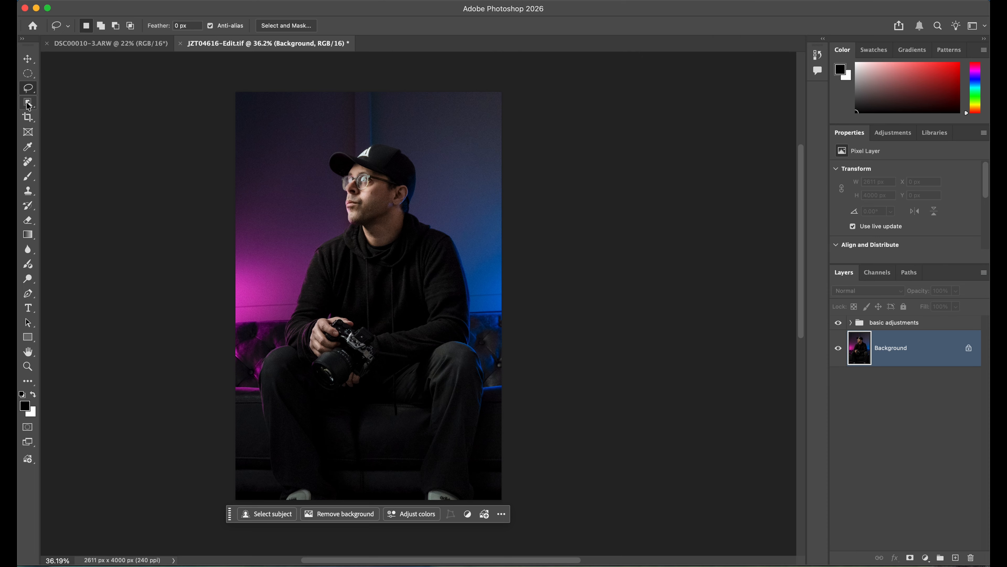
click(31, 91)
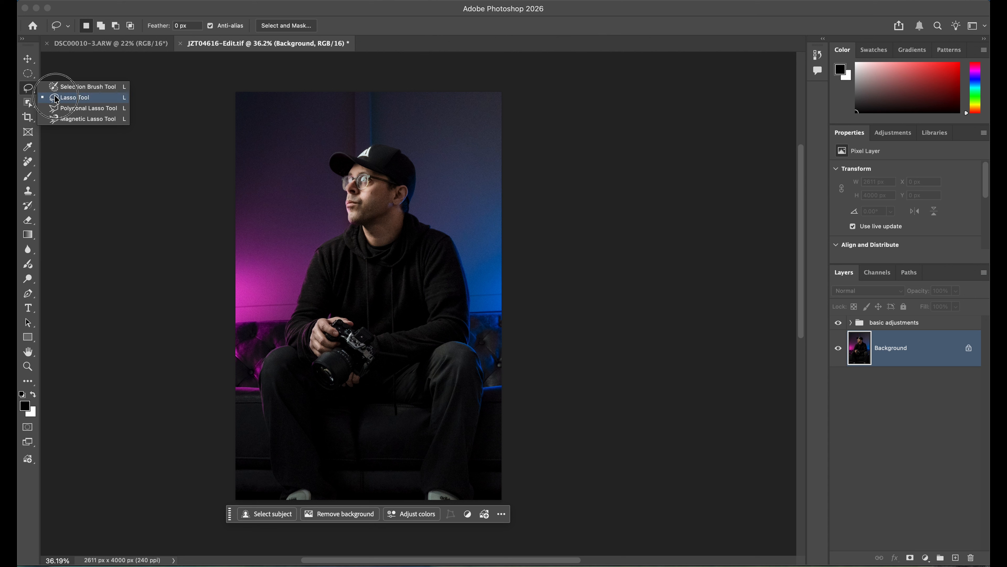
click(56, 97)
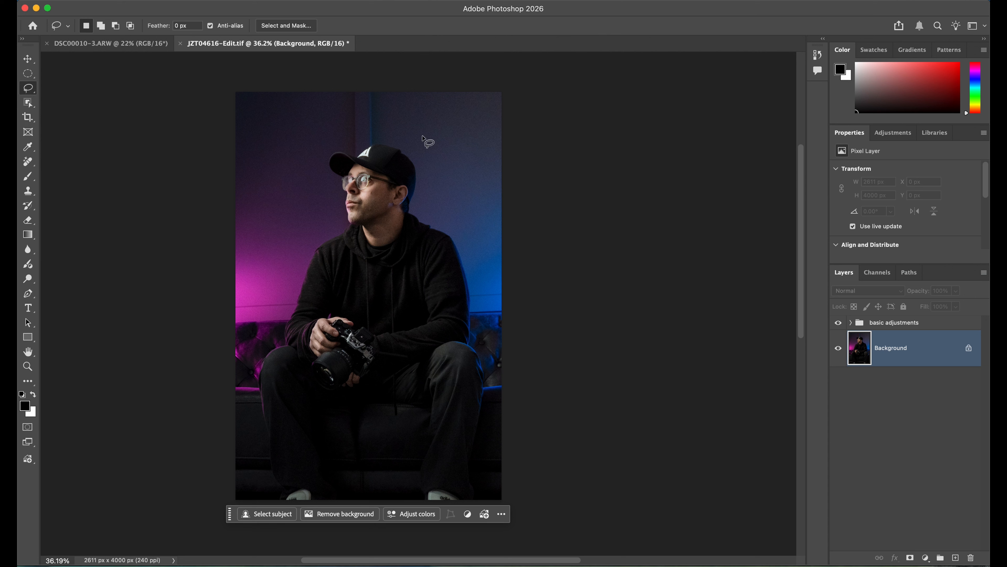
click(401, 142)
mouse_move(401, 142)
mouse_down()
mouse_move(325, 148)
mouse_move(318, 166)
mouse_move(328, 184)
mouse_move(386, 177)
mouse_up()
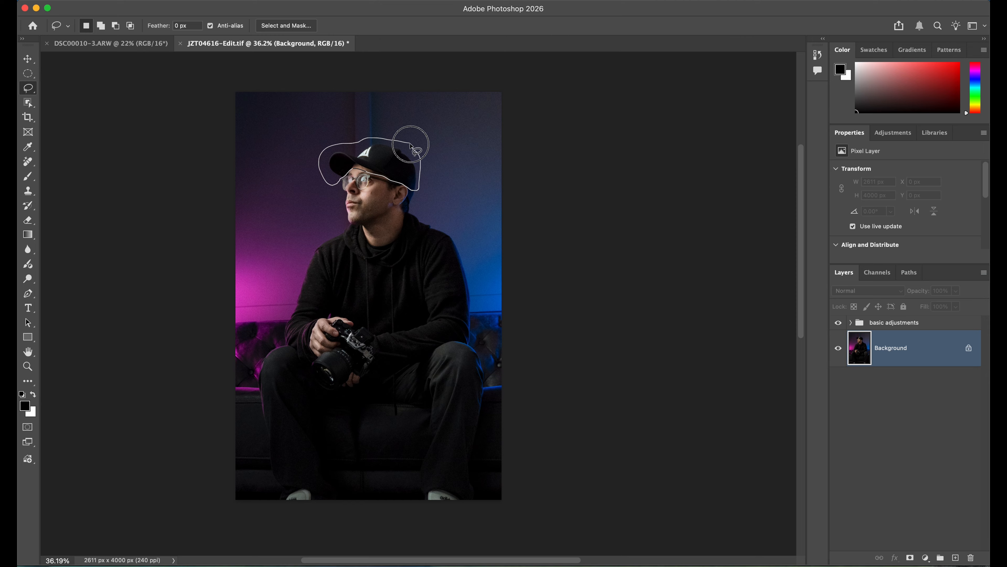
drag(411, 147, 410, 144)
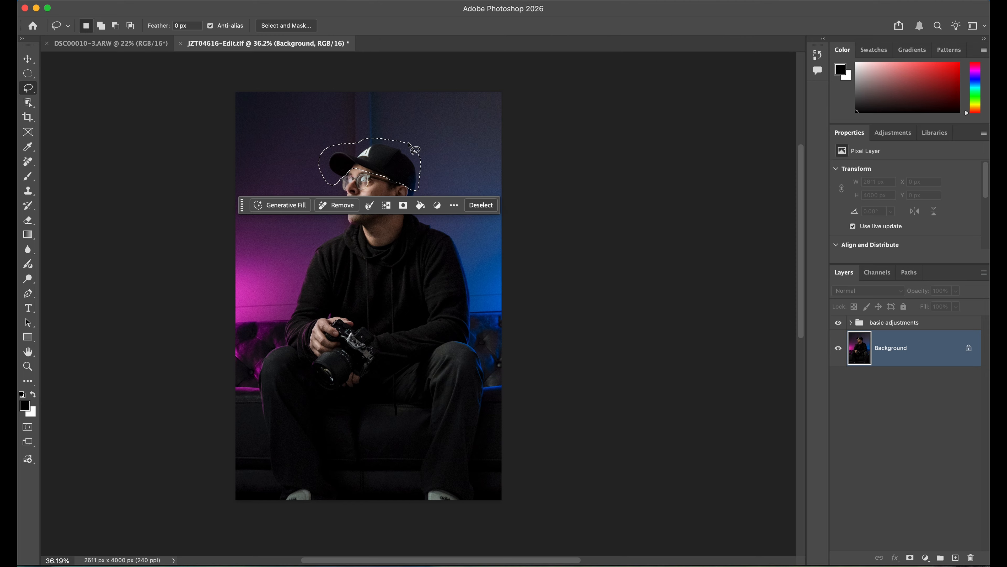
Replace the selected cap using Generative Fill with the prompt "red baseball cap".
click(287, 203)
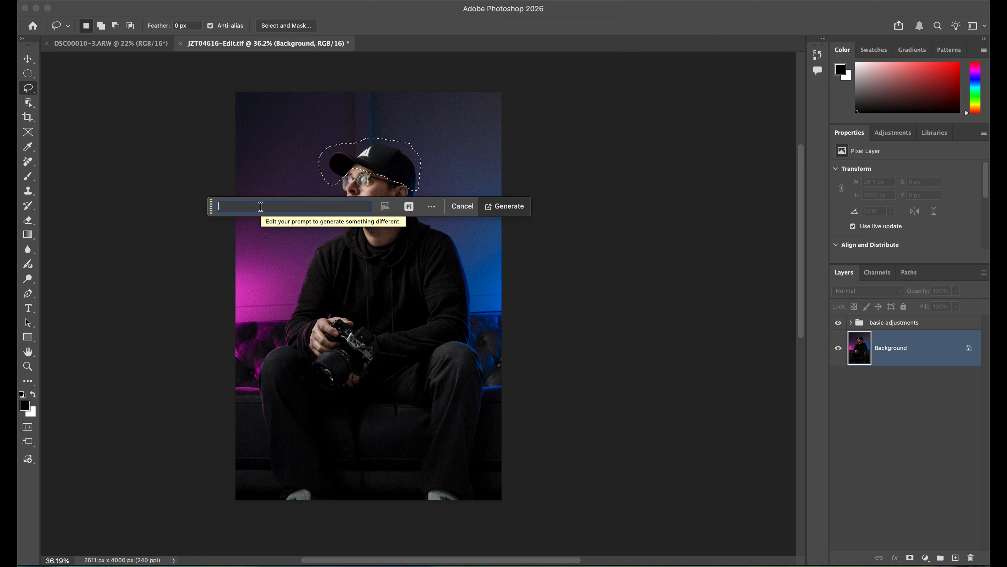
text(red baseball cap)
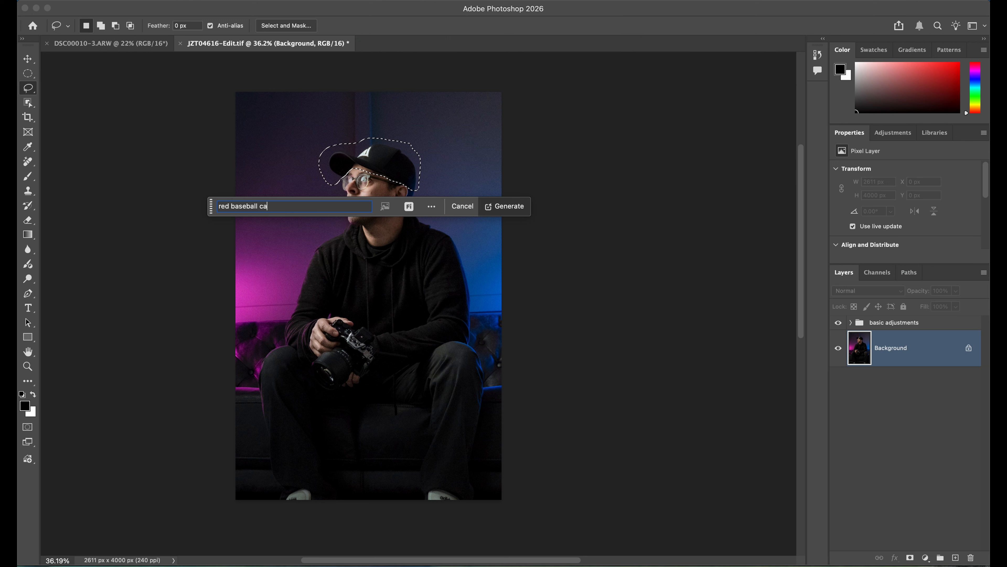
click(511, 207)
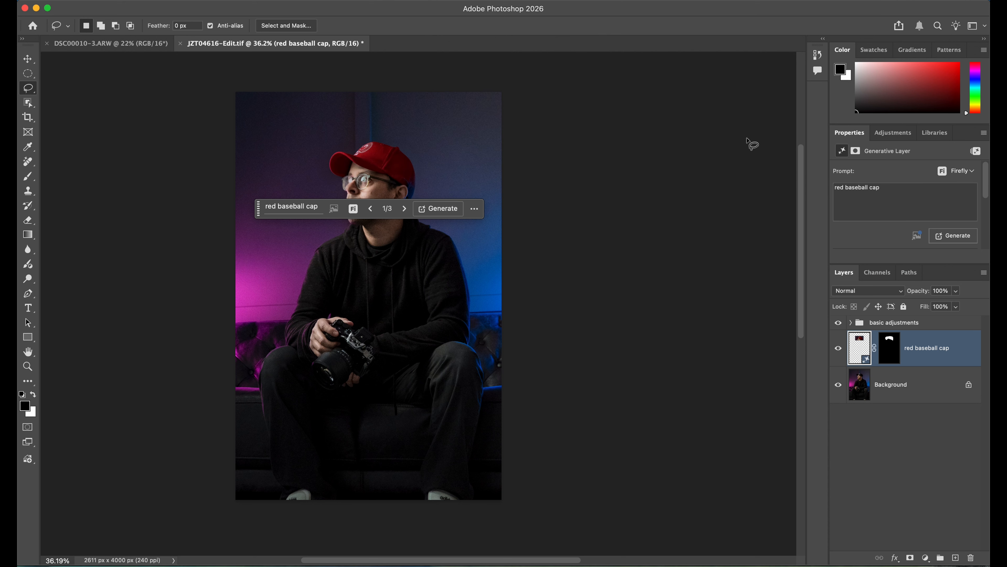
Move the floating prompt bar away from the face and toggle the red baseball cap layer's visibility to compare before and after.
drag(262, 214, 419, 391)
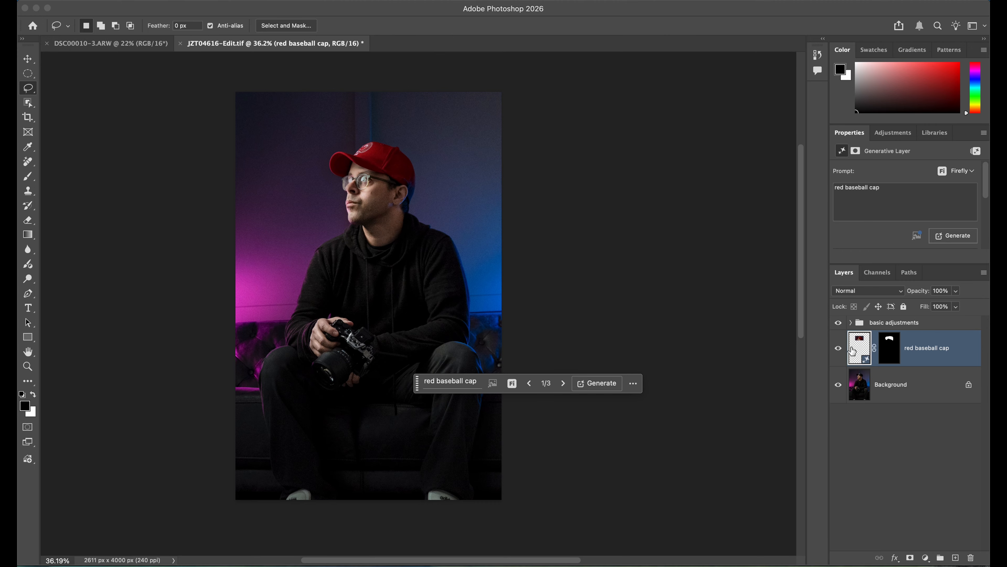
click(838, 350)
click(839, 350)
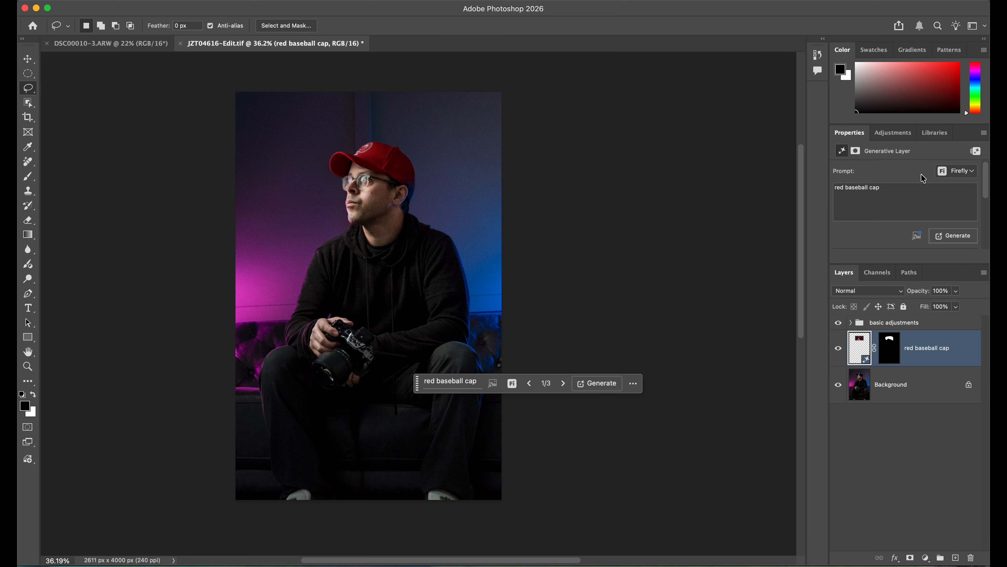
Compare the three generated red baseball cap variations on the portrait and select the first one.
scroll(944, 173, down, 5)
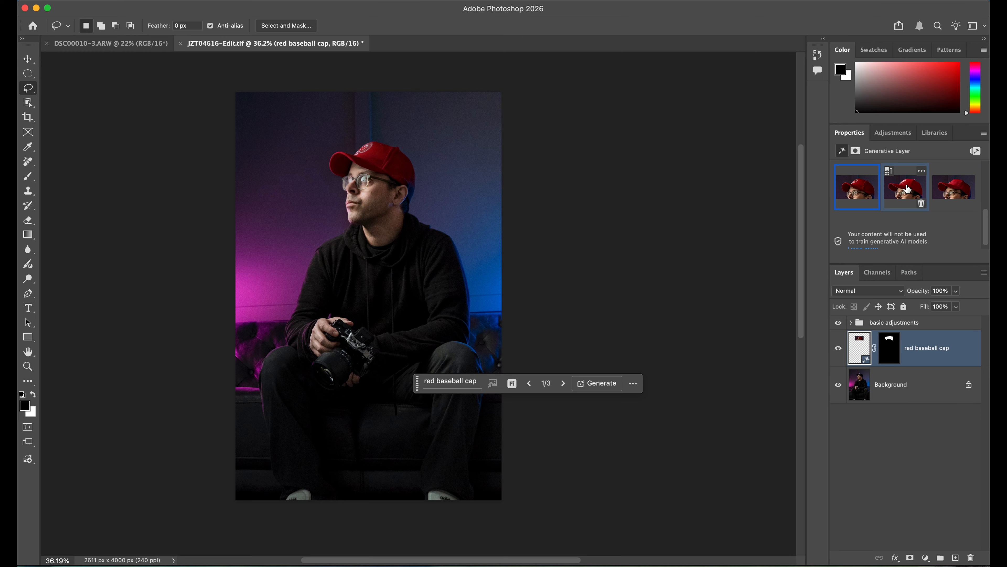
mouse_move(934, 197)
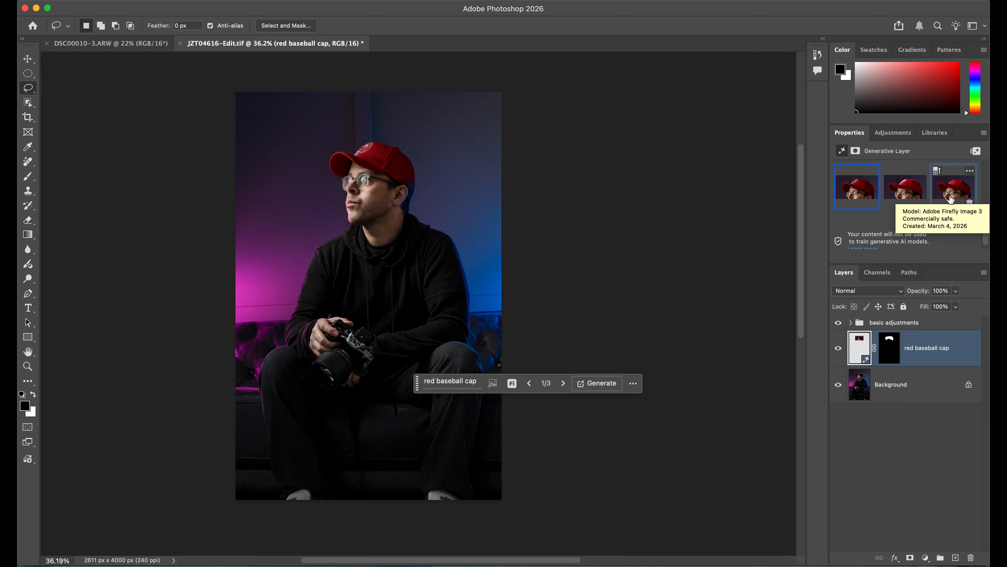
click(899, 188)
click(954, 192)
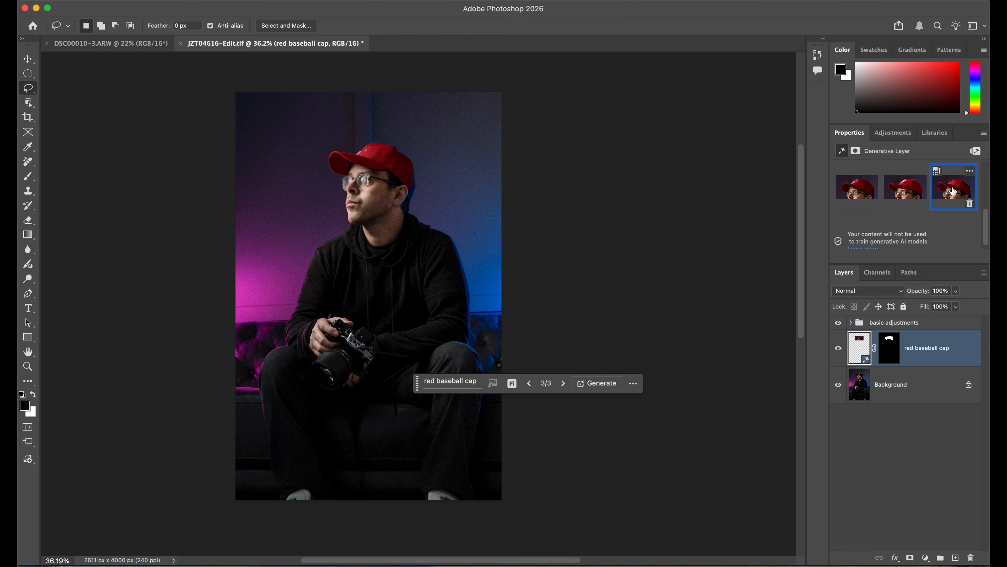
click(899, 192)
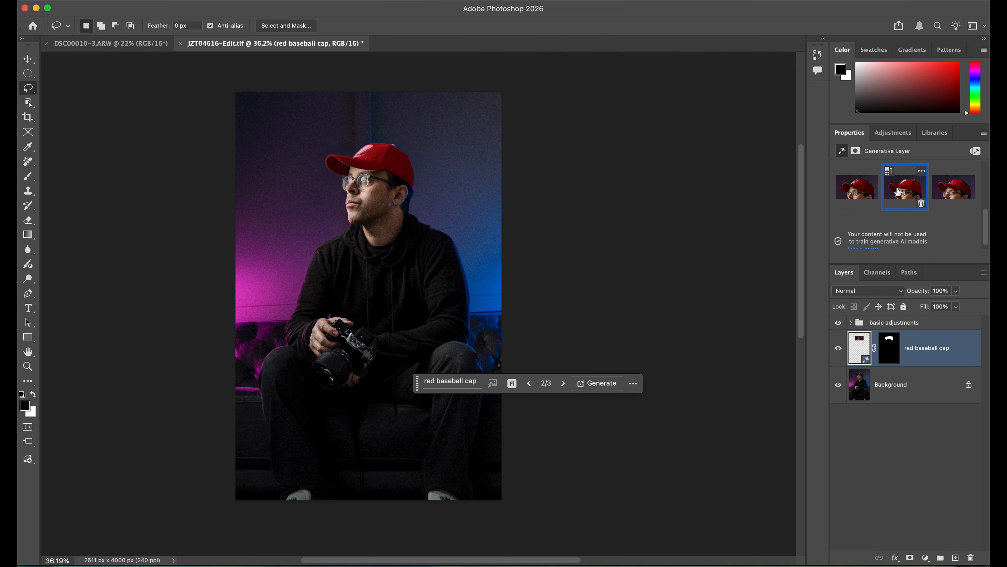
click(857, 186)
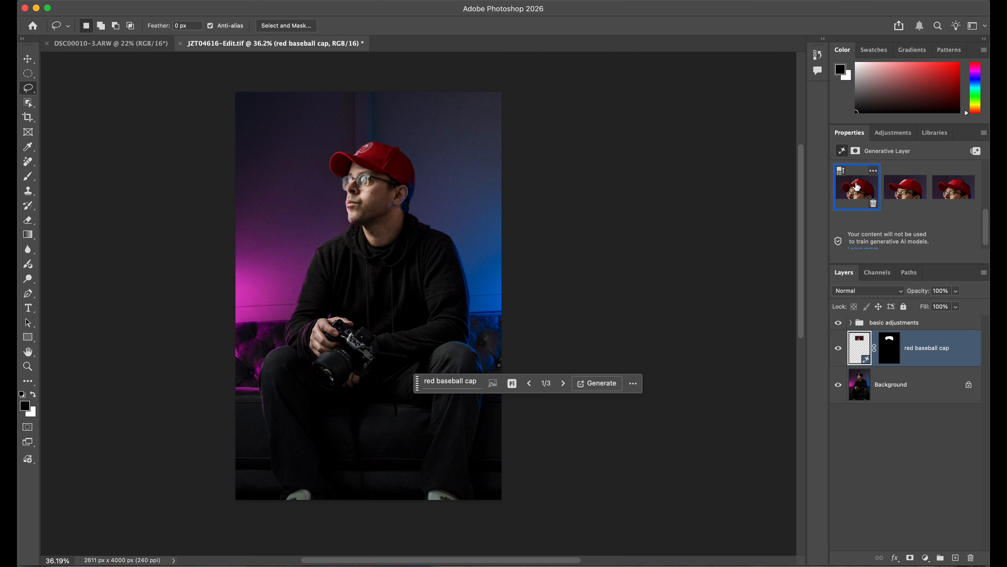
click(954, 192)
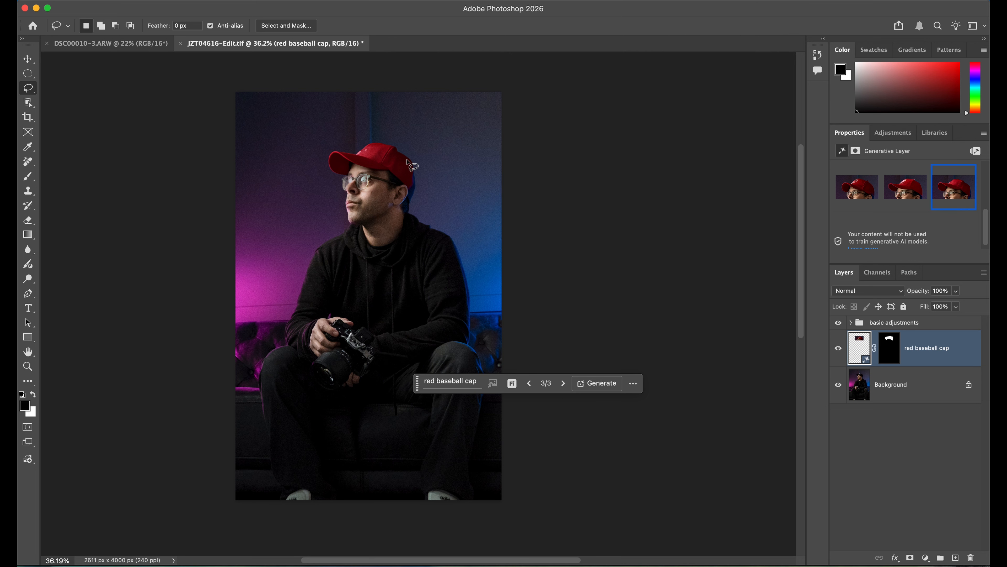
scroll(413, 165, up, 5)
scroll(411, 113, up, 5)
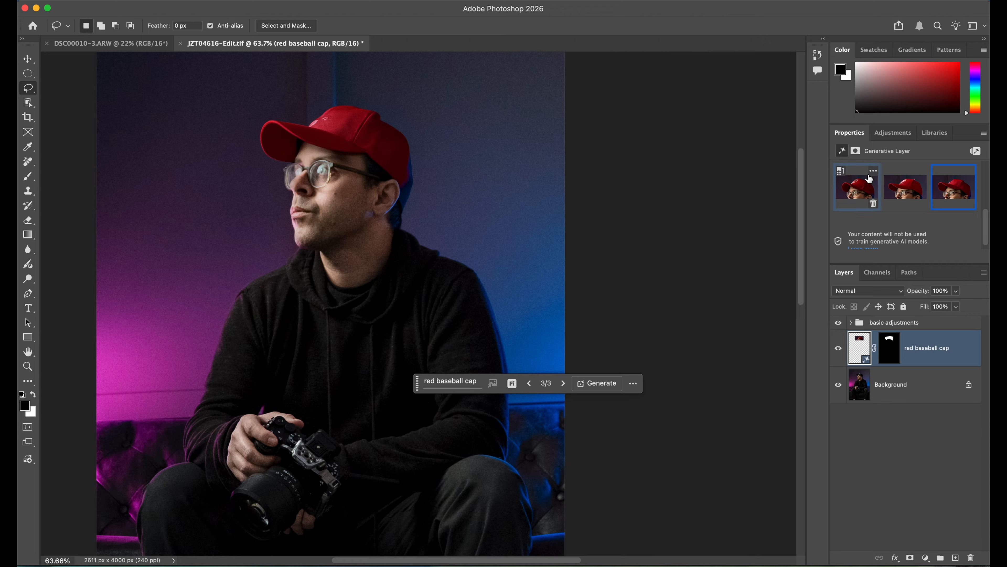
click(865, 193)
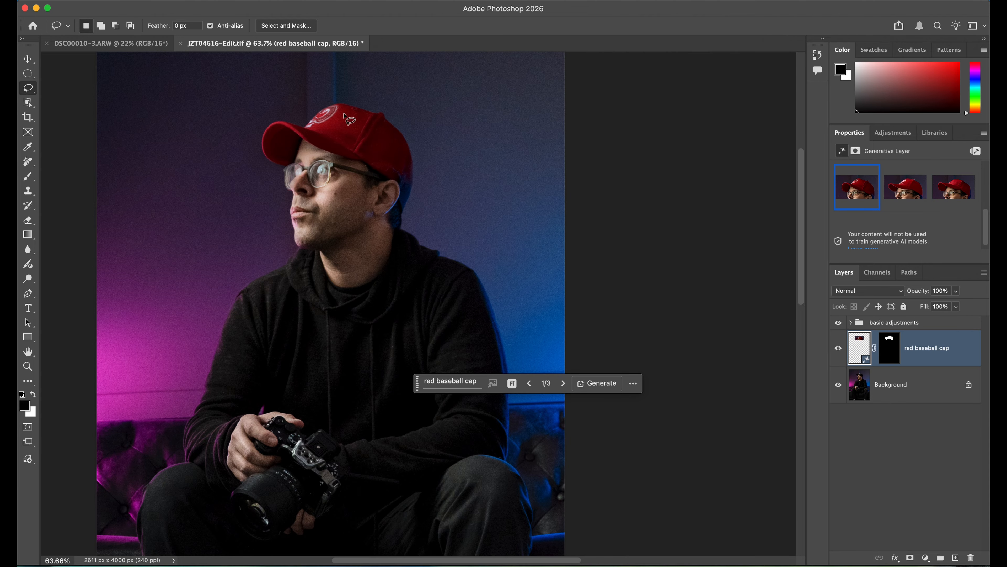
Inspect the generated cap's blend around the ear and hair, and move the floating prompt bar off the portrait.
scroll(388, 175, up, 3)
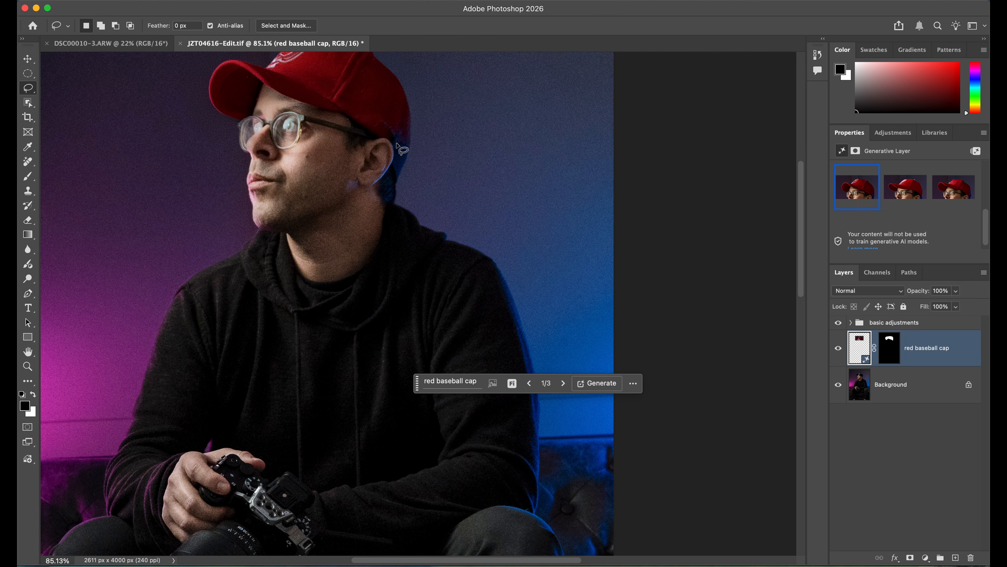
scroll(400, 200, down, 3)
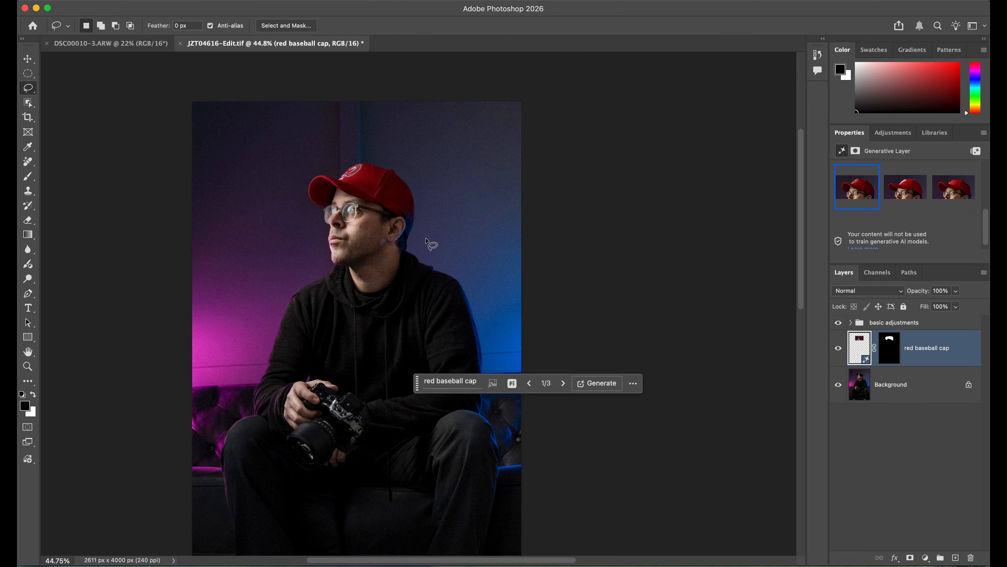
scroll(427, 242, down, 4)
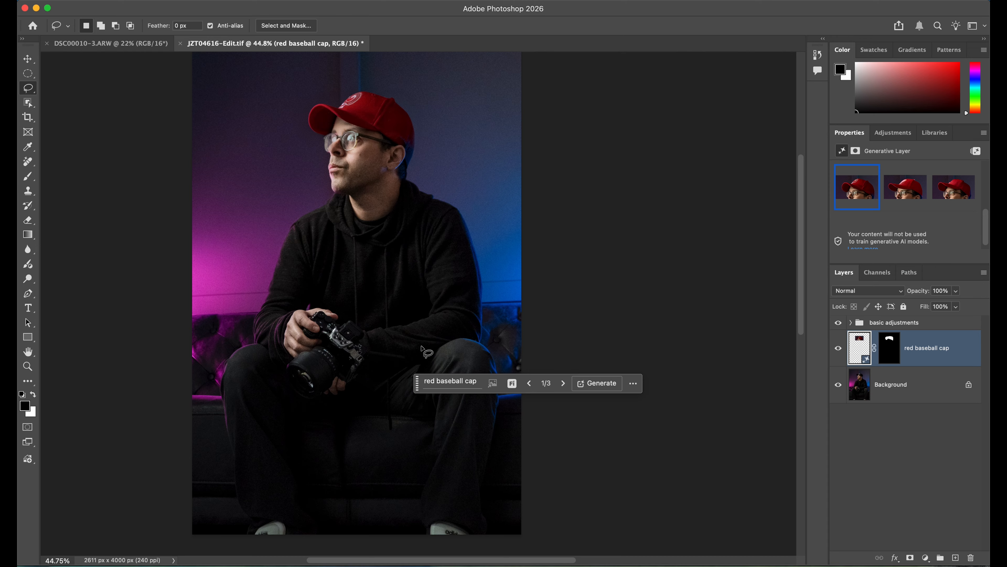
click(415, 387)
drag(415, 387, 530, 241)
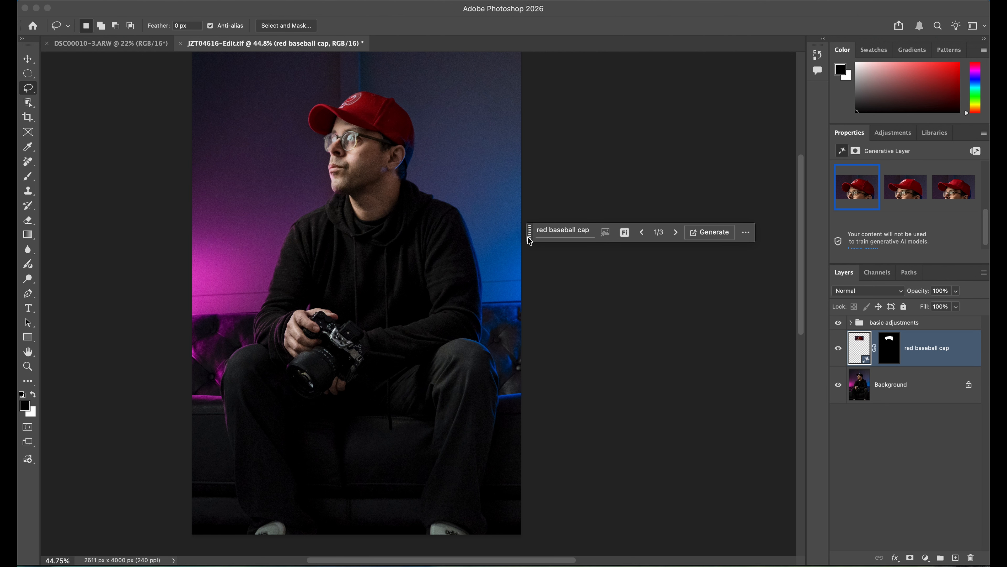